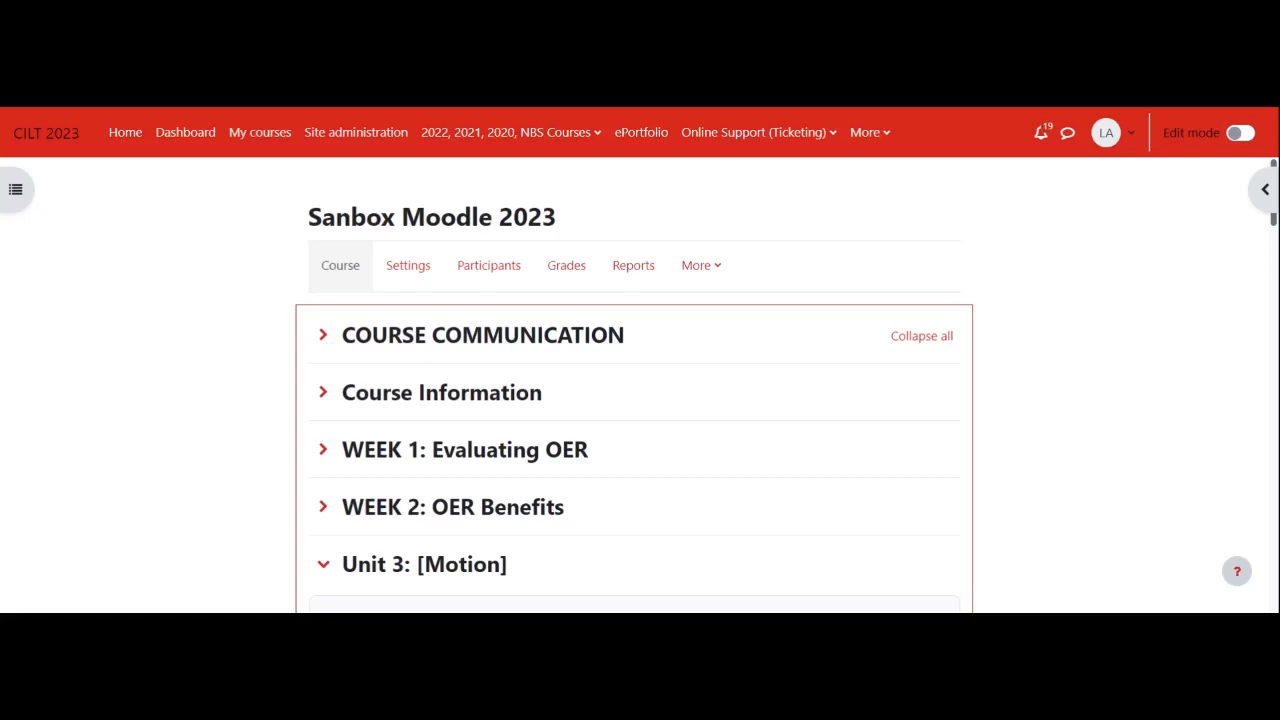
- Turn on editing for the course and start adding a new Assignment activity to Unit 3: [Motion]
left_click(1238, 135)
left_click(1247, 135)
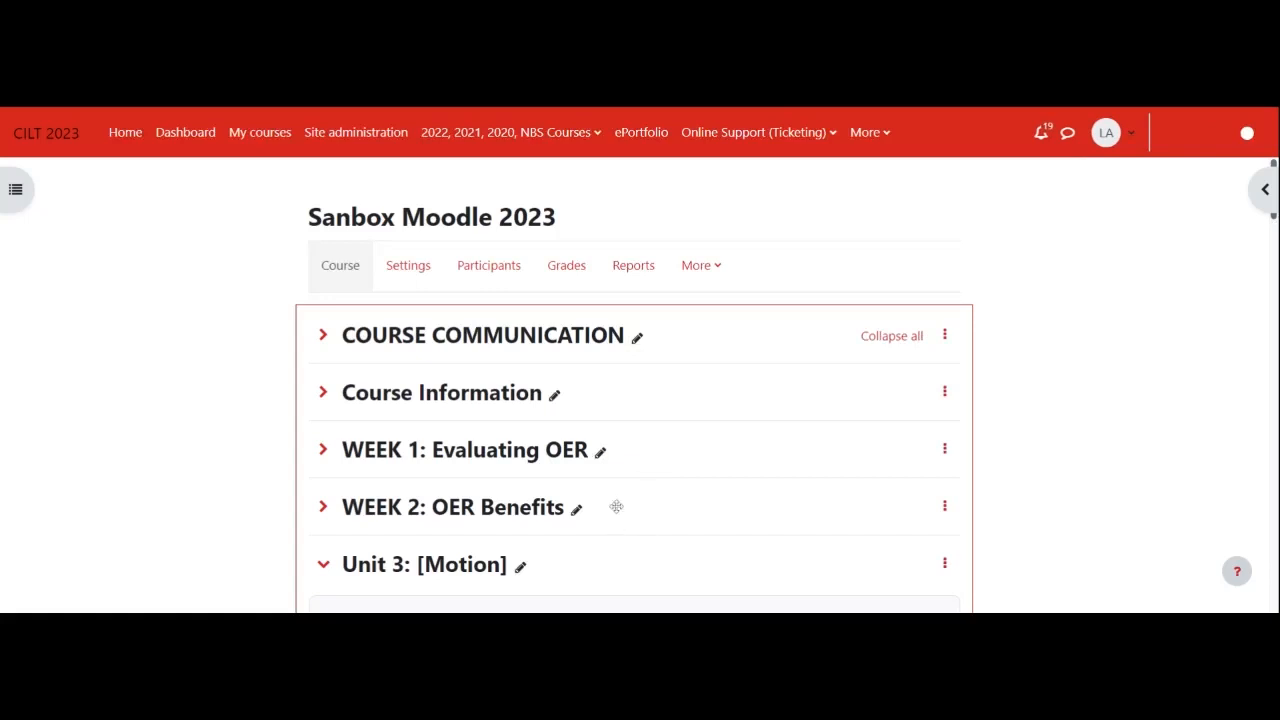
scroll(634, 525, "down", 1)
scroll(634, 525, "down", 1)
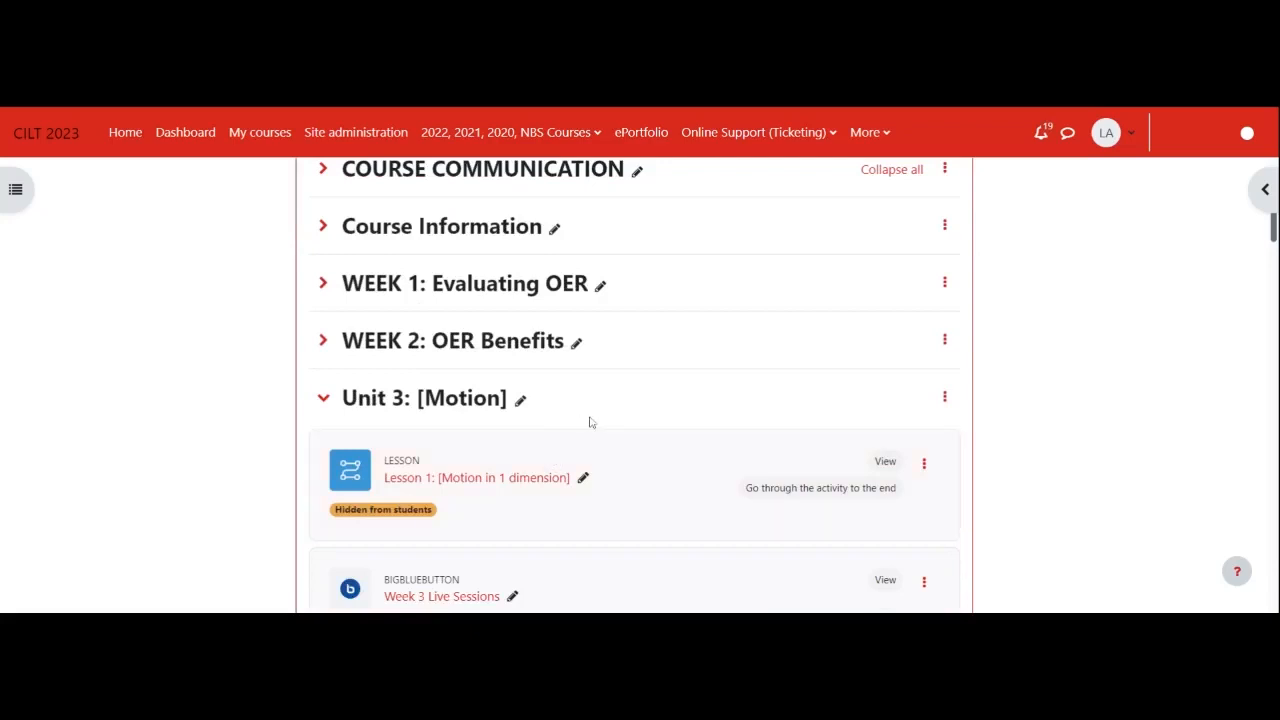
scroll(623, 423, "down", 1)
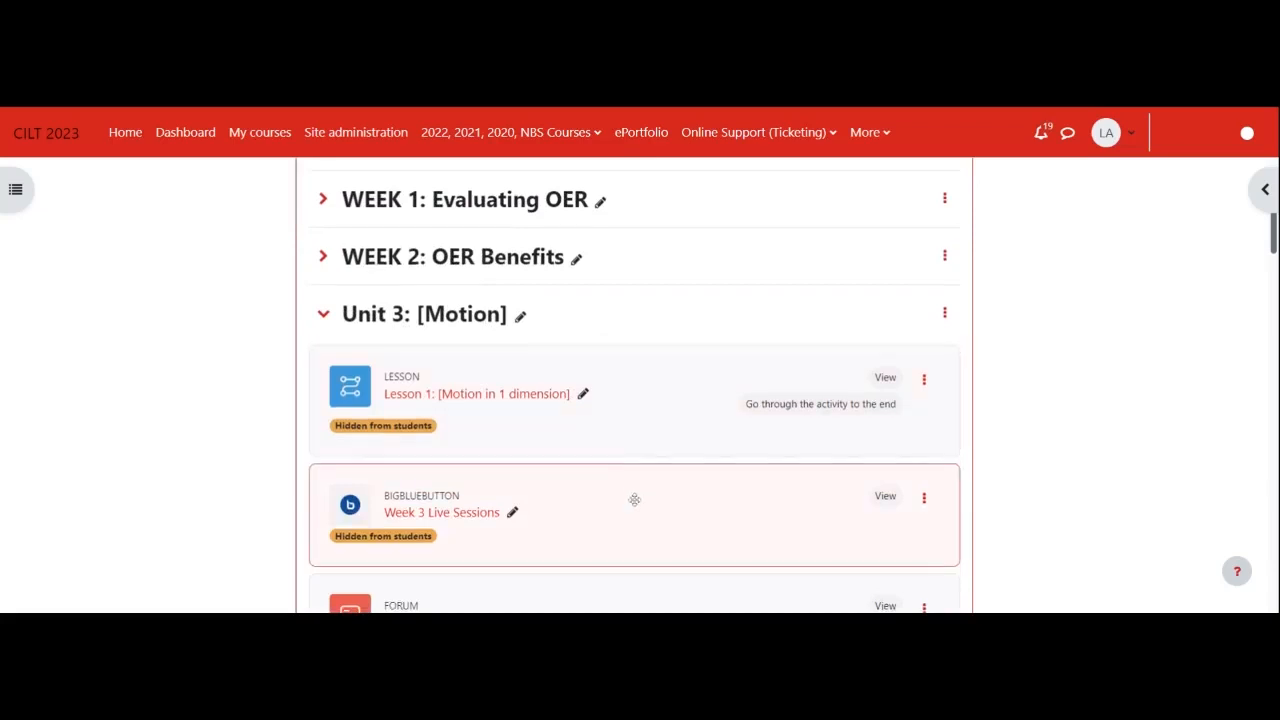
scroll(634, 500, "down", 2)
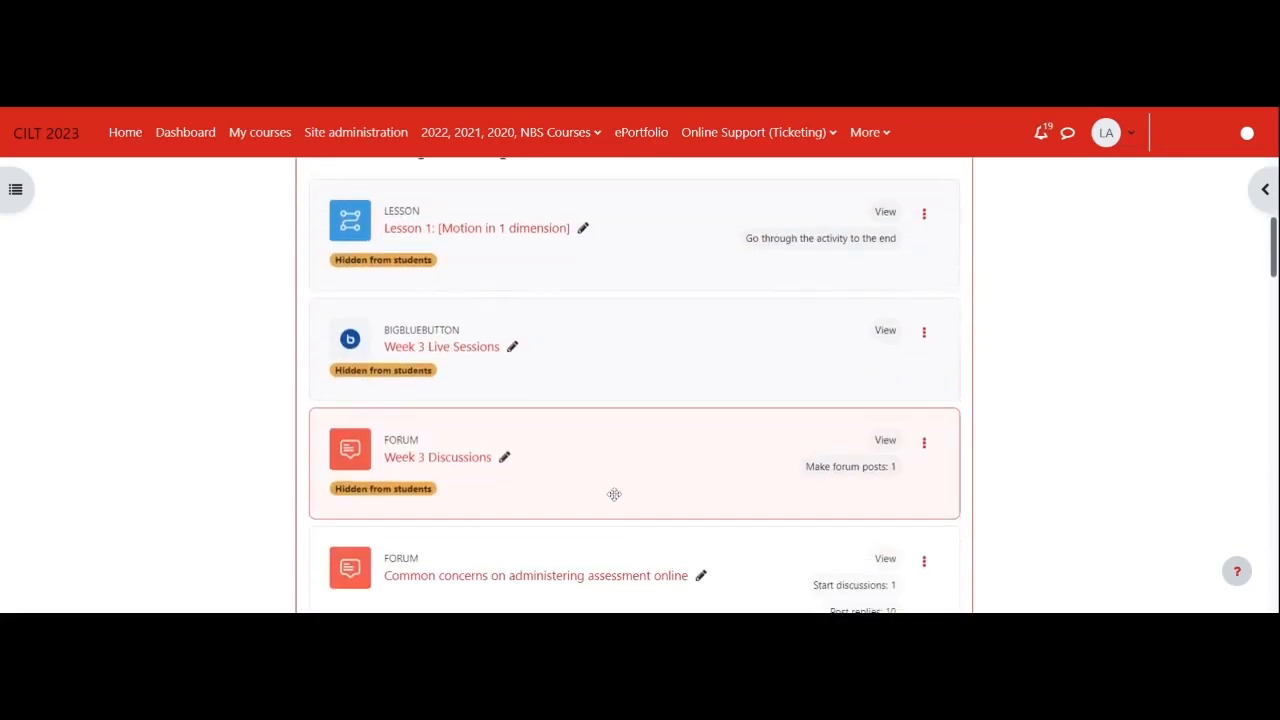
scroll(600, 480, "down", 4)
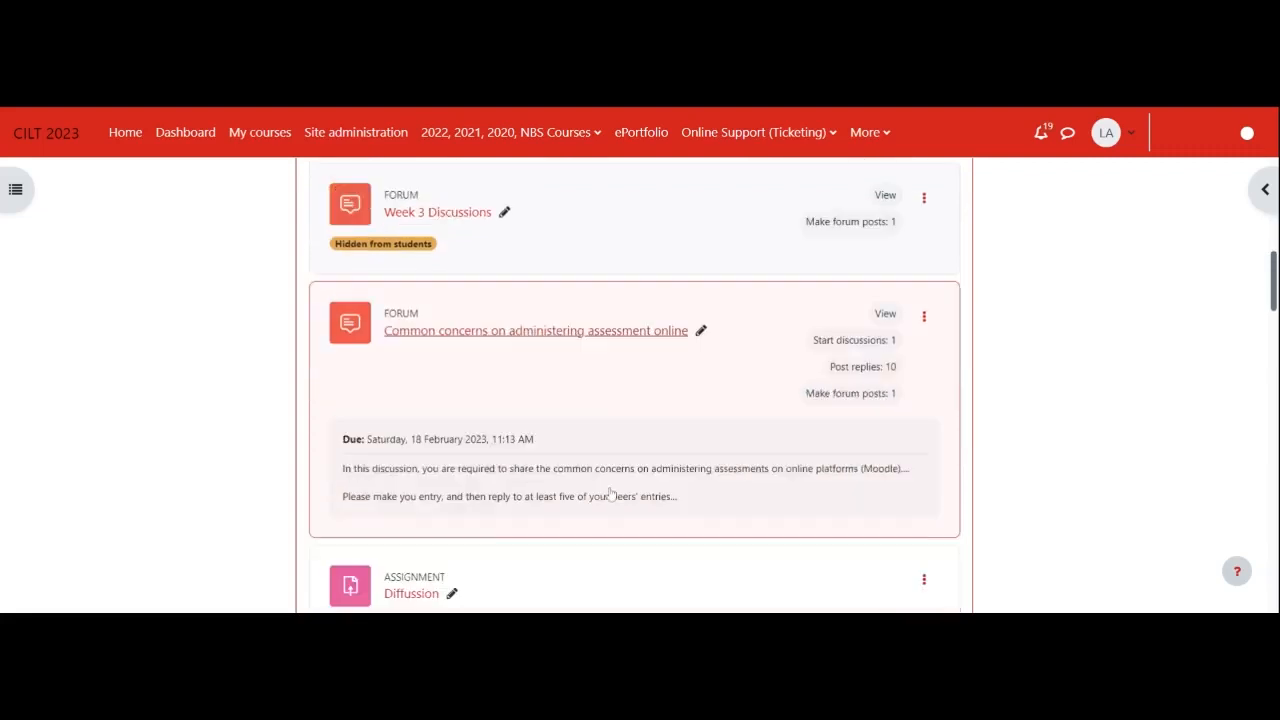
scroll(591, 497, "down", 7)
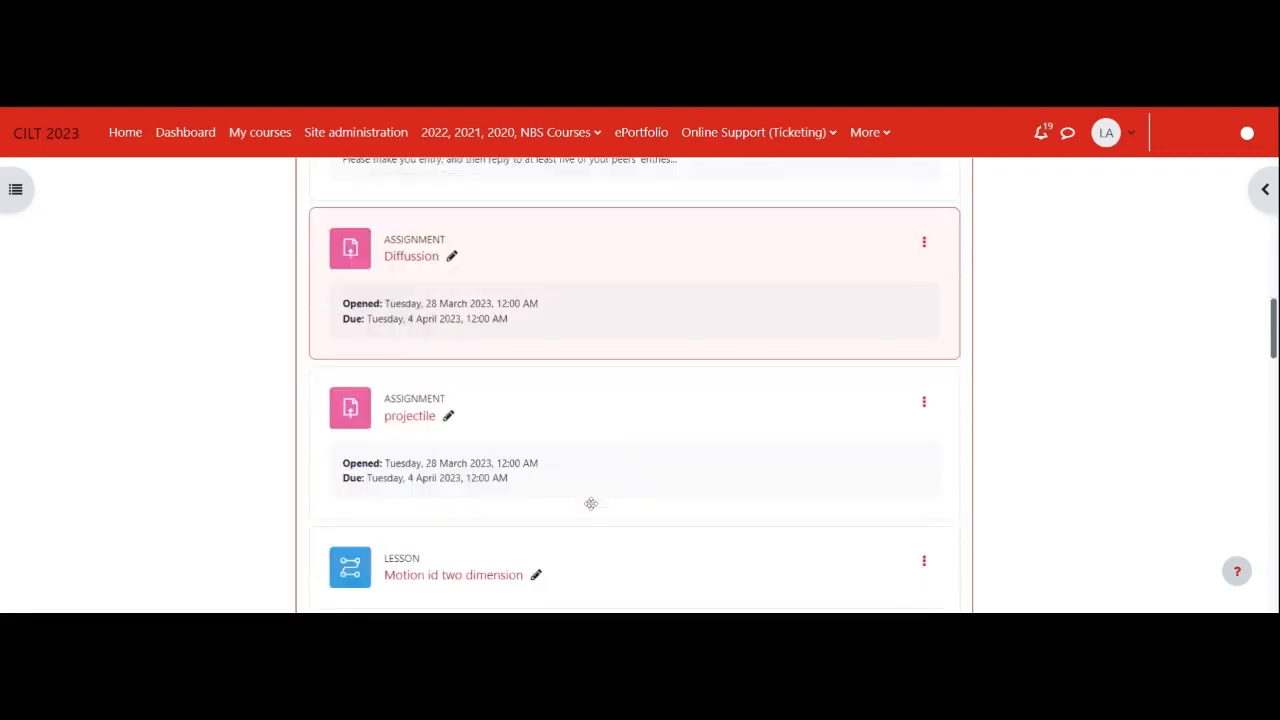
scroll(590, 502, "down", 3)
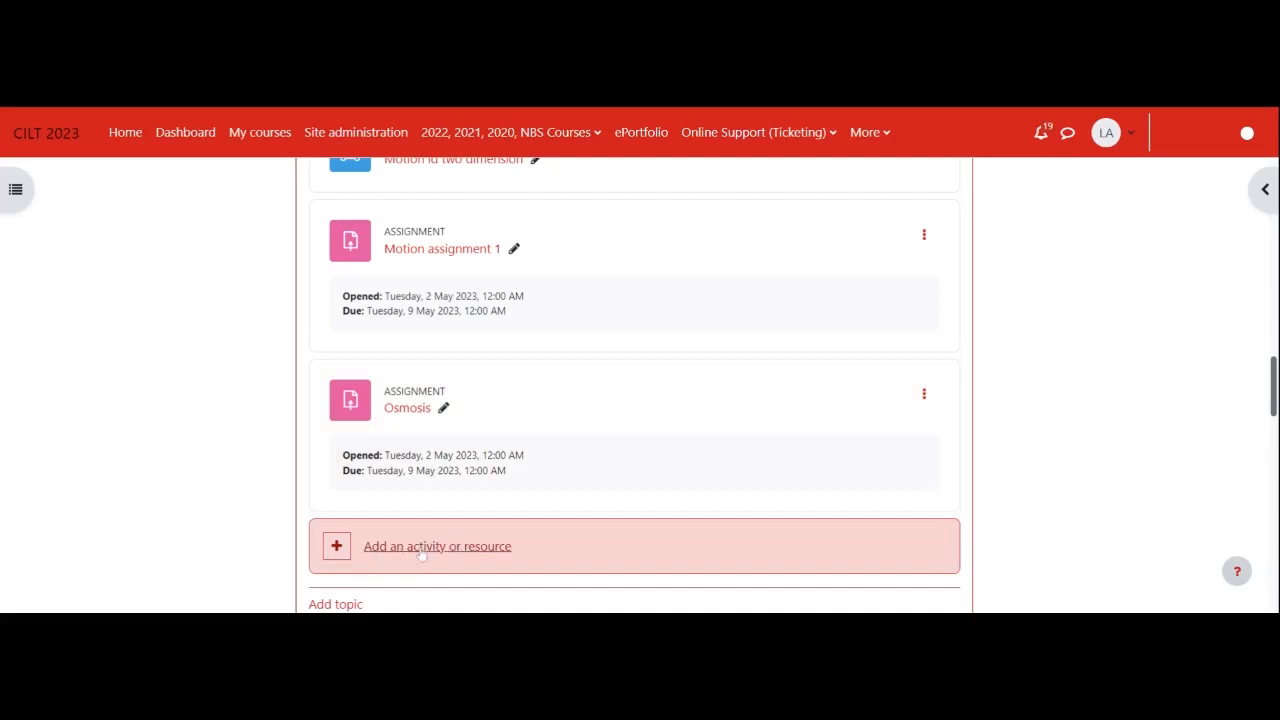
left_click(474, 556)
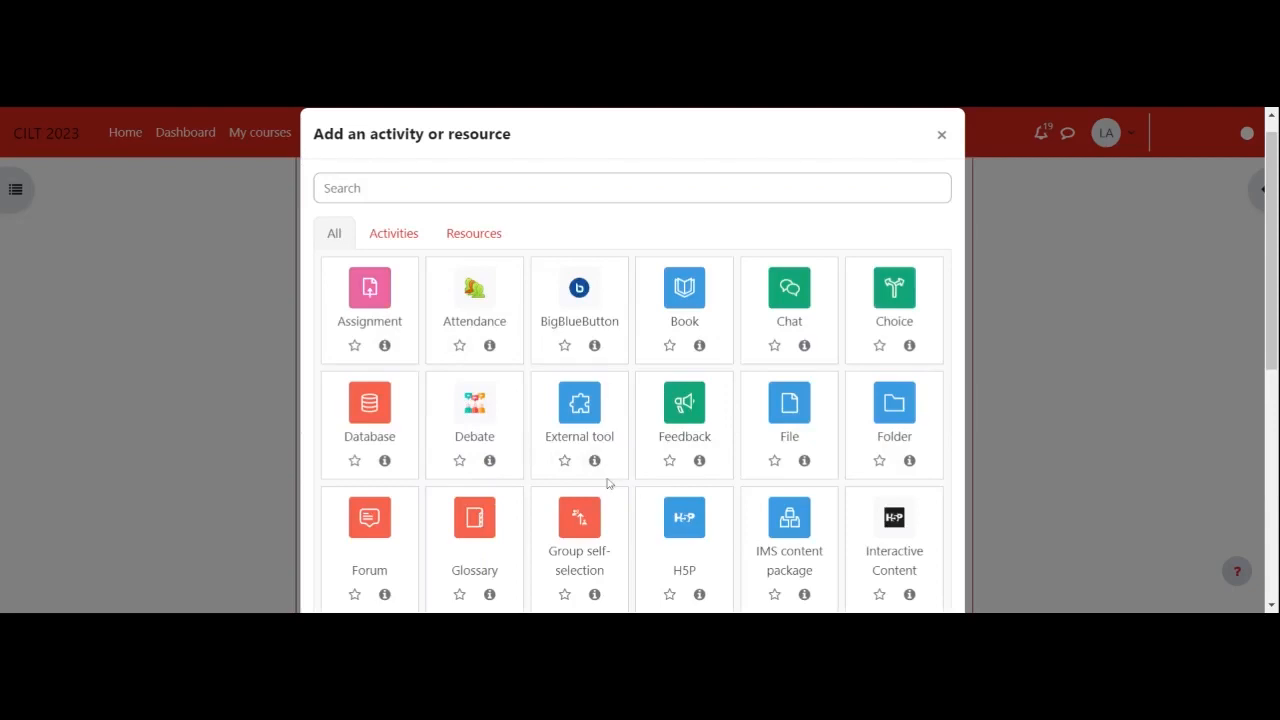
left_click(362, 300)
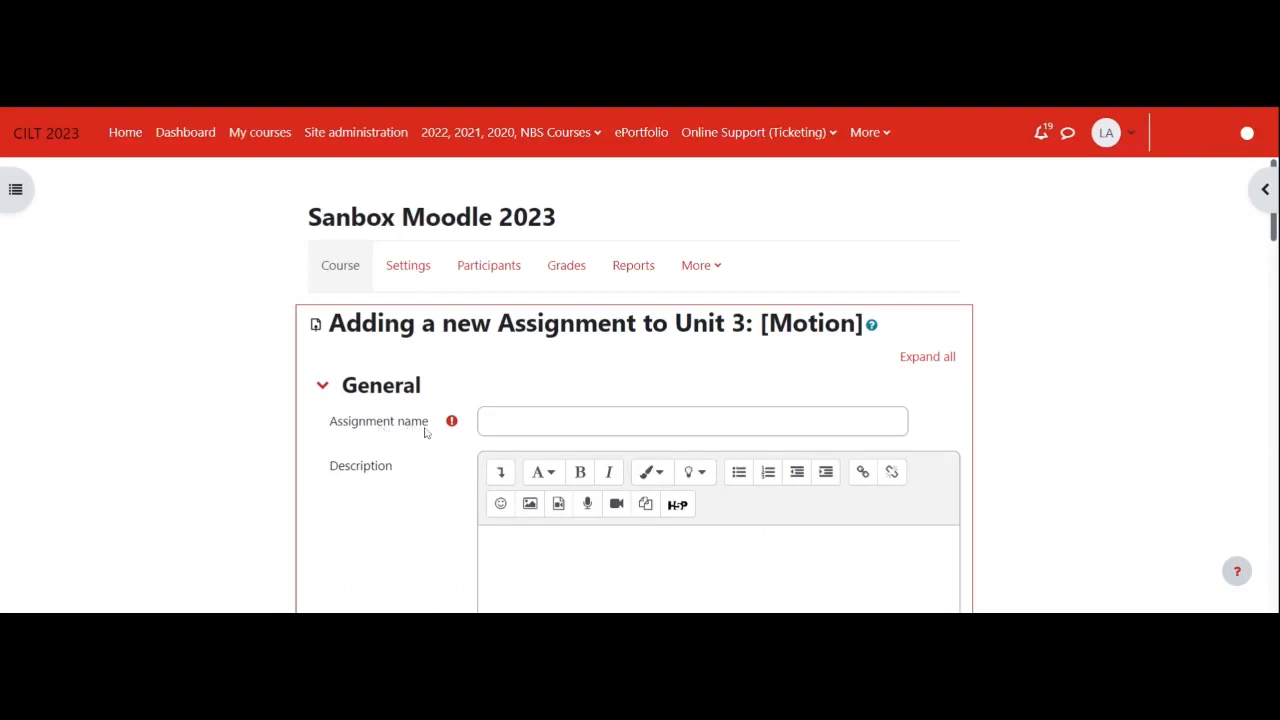
- Name the new assignment "Assignment 1: motion"
left_click(500, 421)
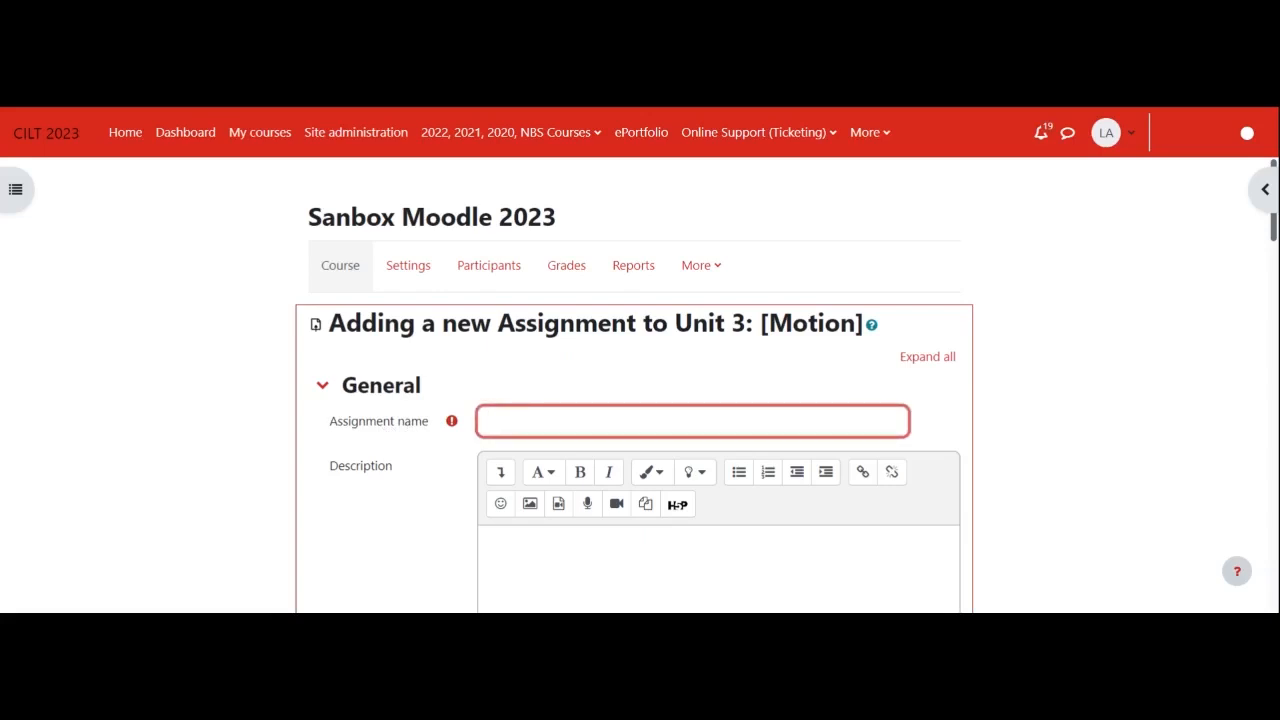
type("Assignment 1: motion")
scroll(640, 400, "down", 2)
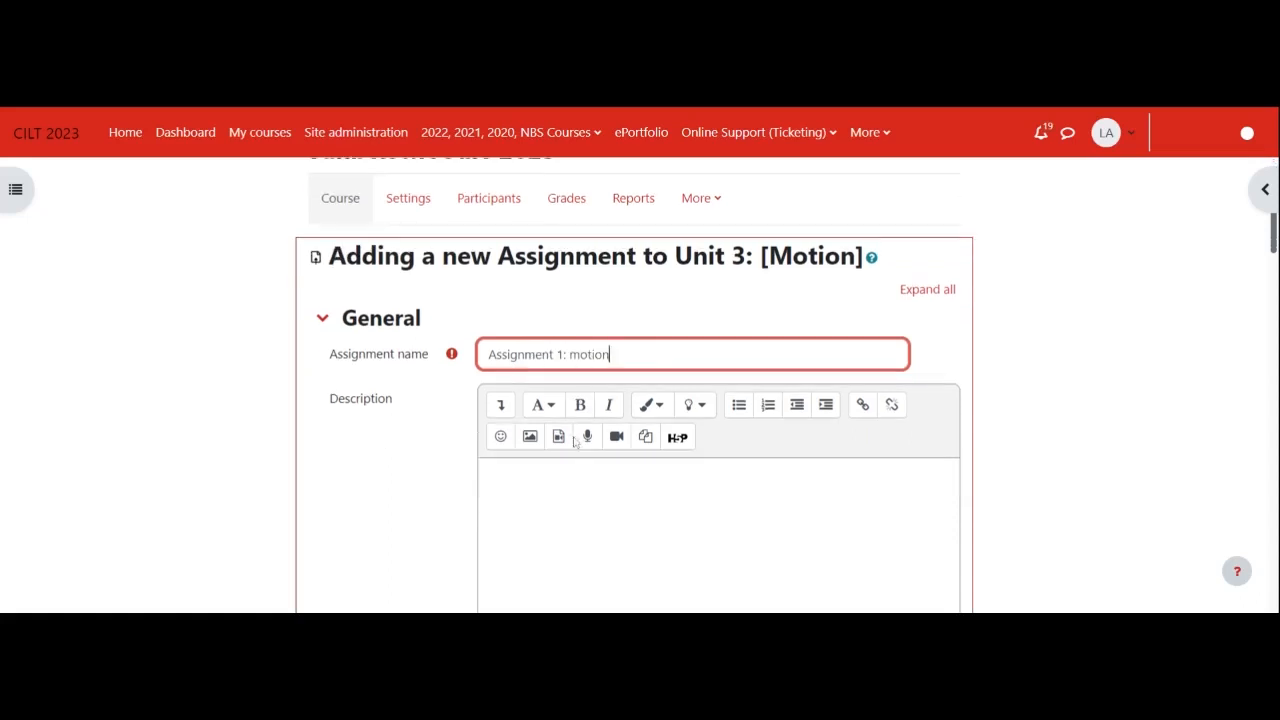
left_click(484, 371)
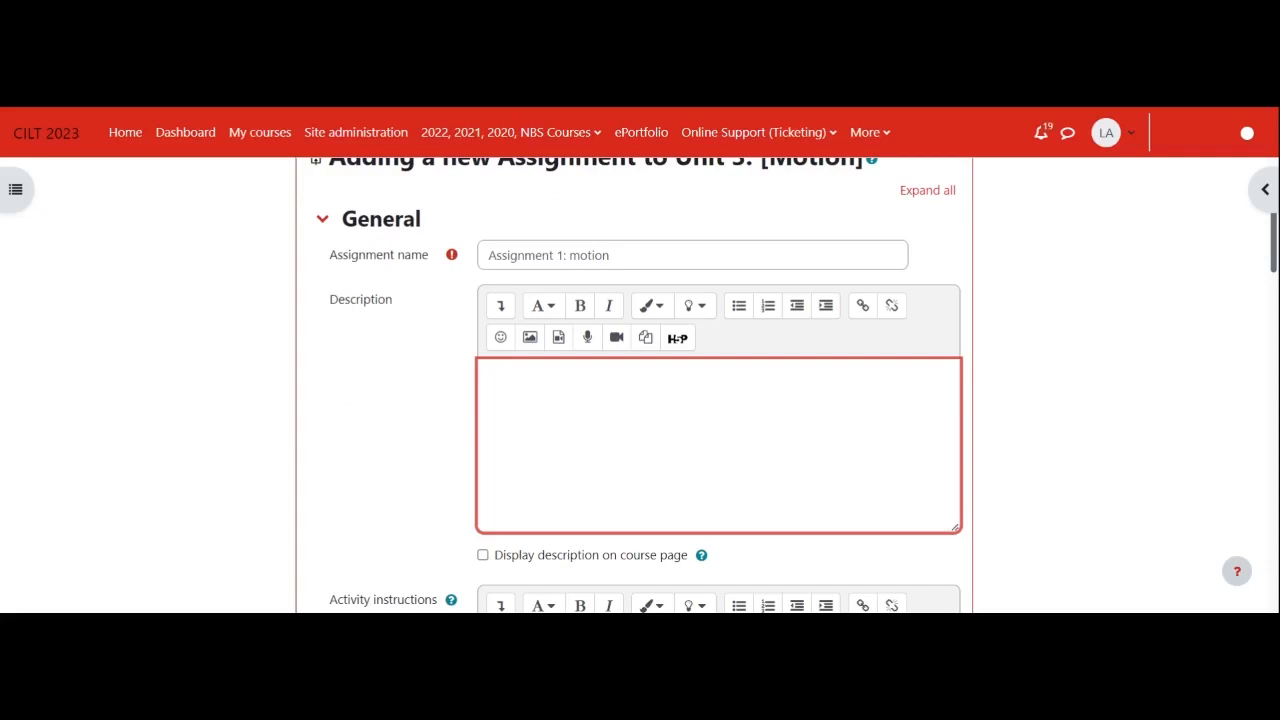
scroll(640, 400, "down", 2)
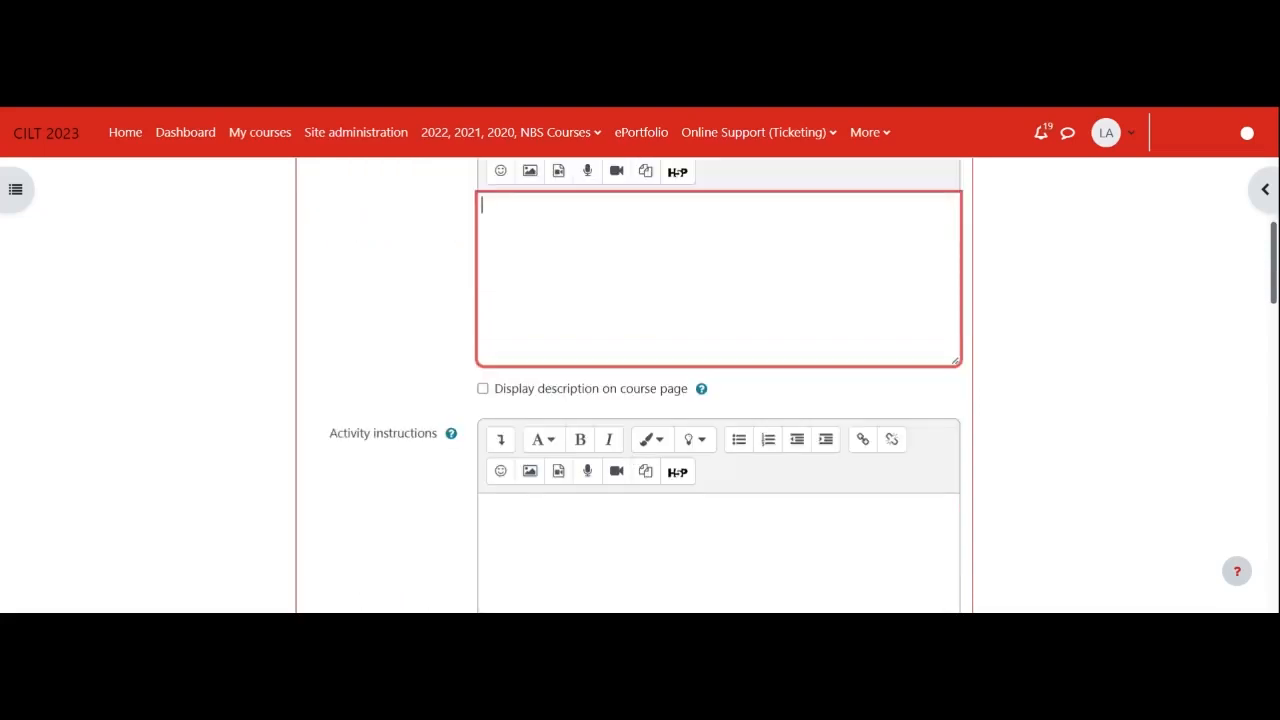
scroll(640, 400, "up", 1)
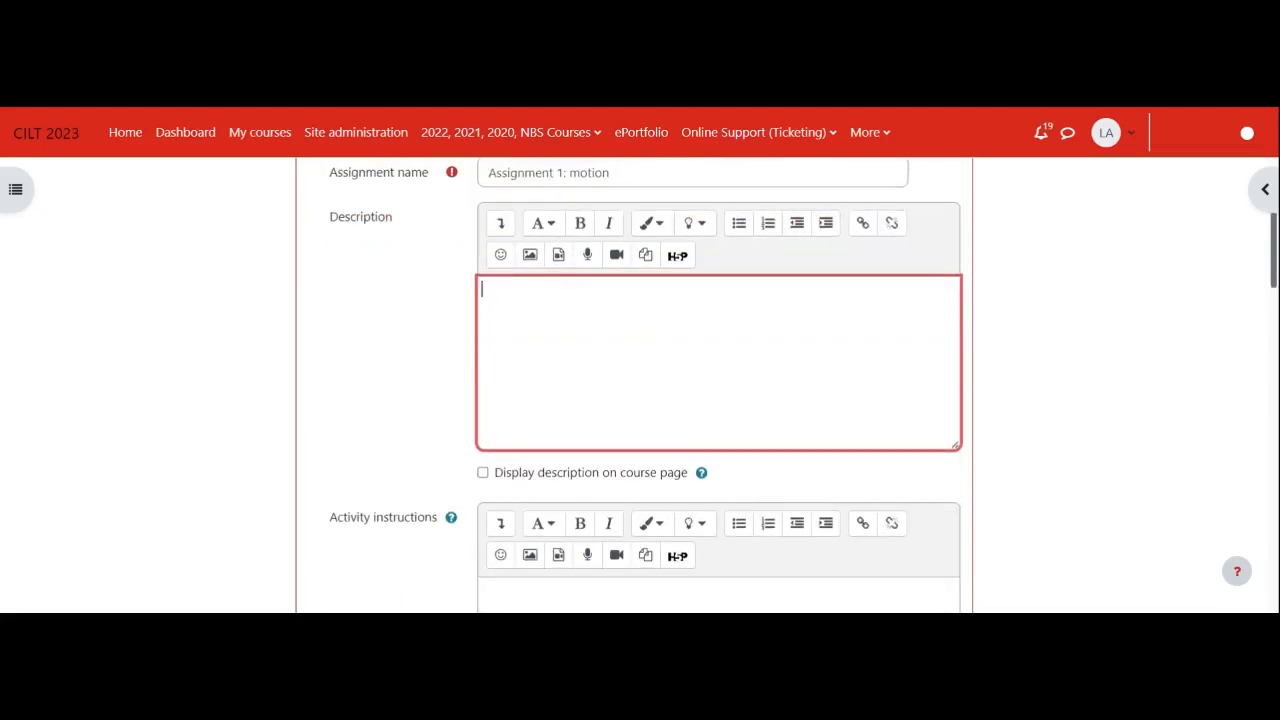
scroll(410, 267, "up", 1)
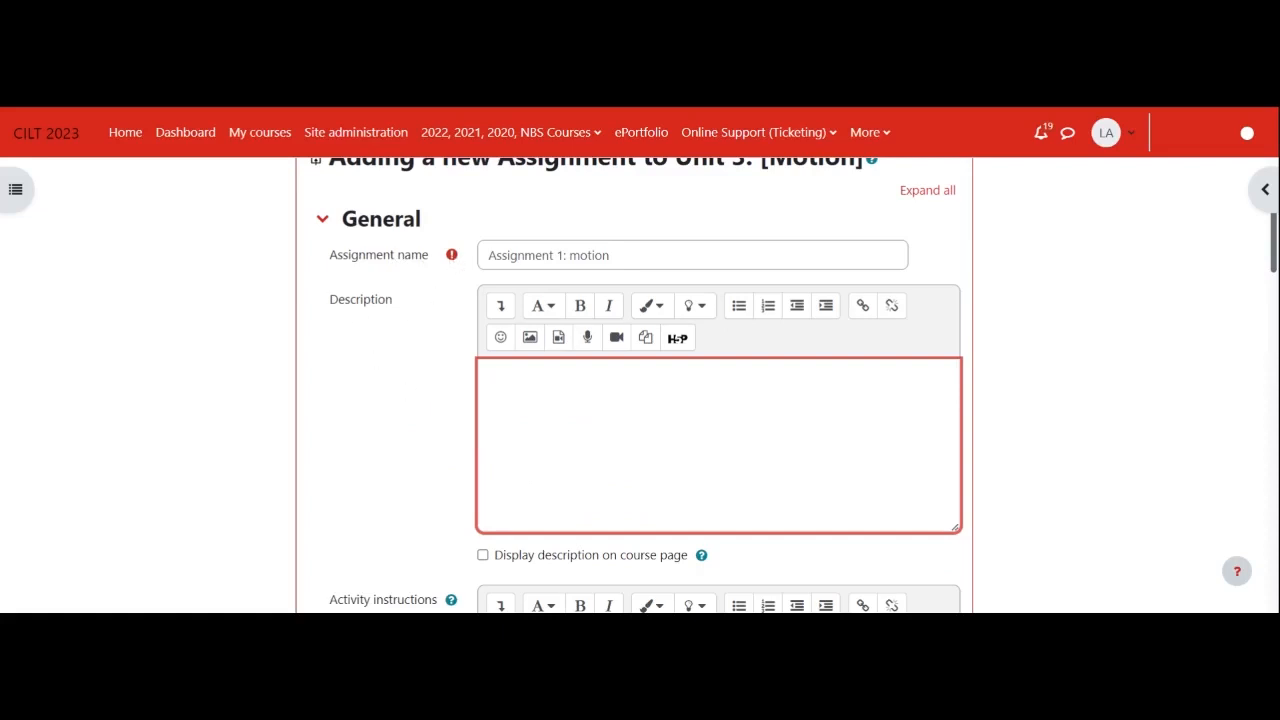
- Paste the copied question about an object hitting the ground after 12 seconds, with parts a and b, into the activity instructions
scroll(615, 486, "down", 2)
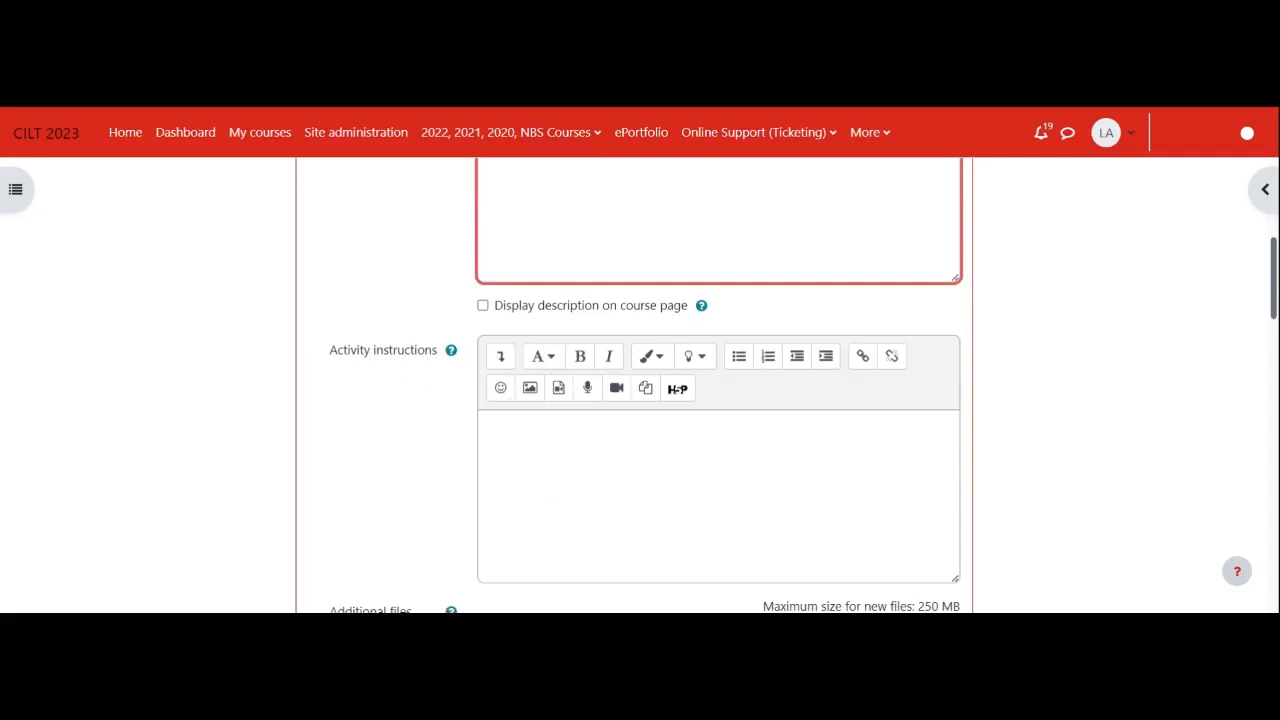
left_click(520, 445)
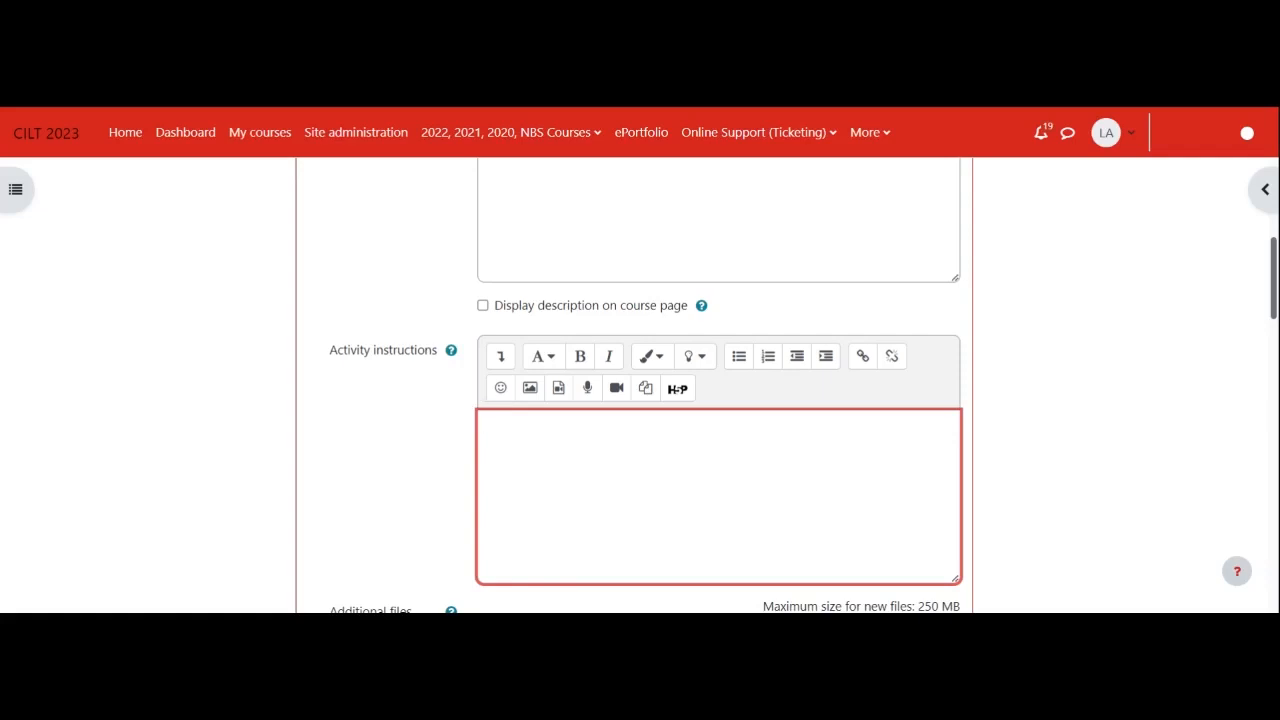
type("An object is dropped from the top of a building and hits the ground after 12 seconds. Calculate: a.\tHow high is the building? b.\tThe velocity of the object as it hit the ground?")
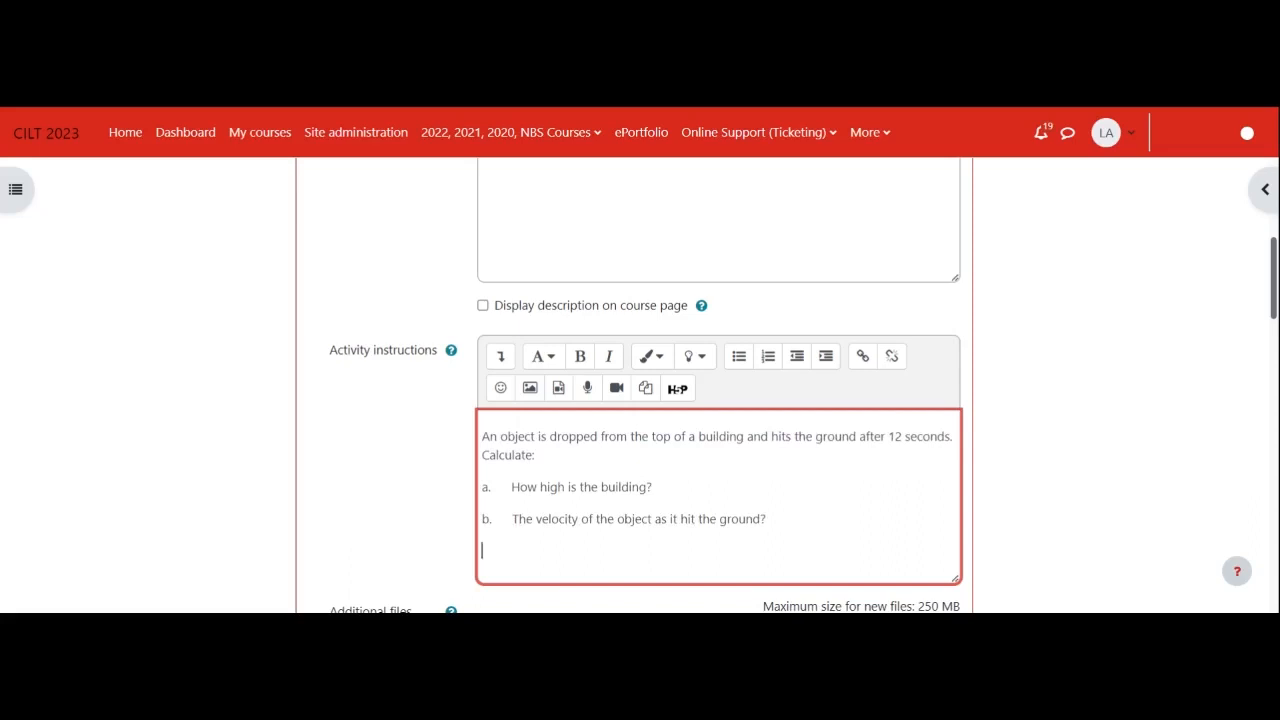
scroll(640, 400, "down", 1)
scroll(640, 400, "down", 1)
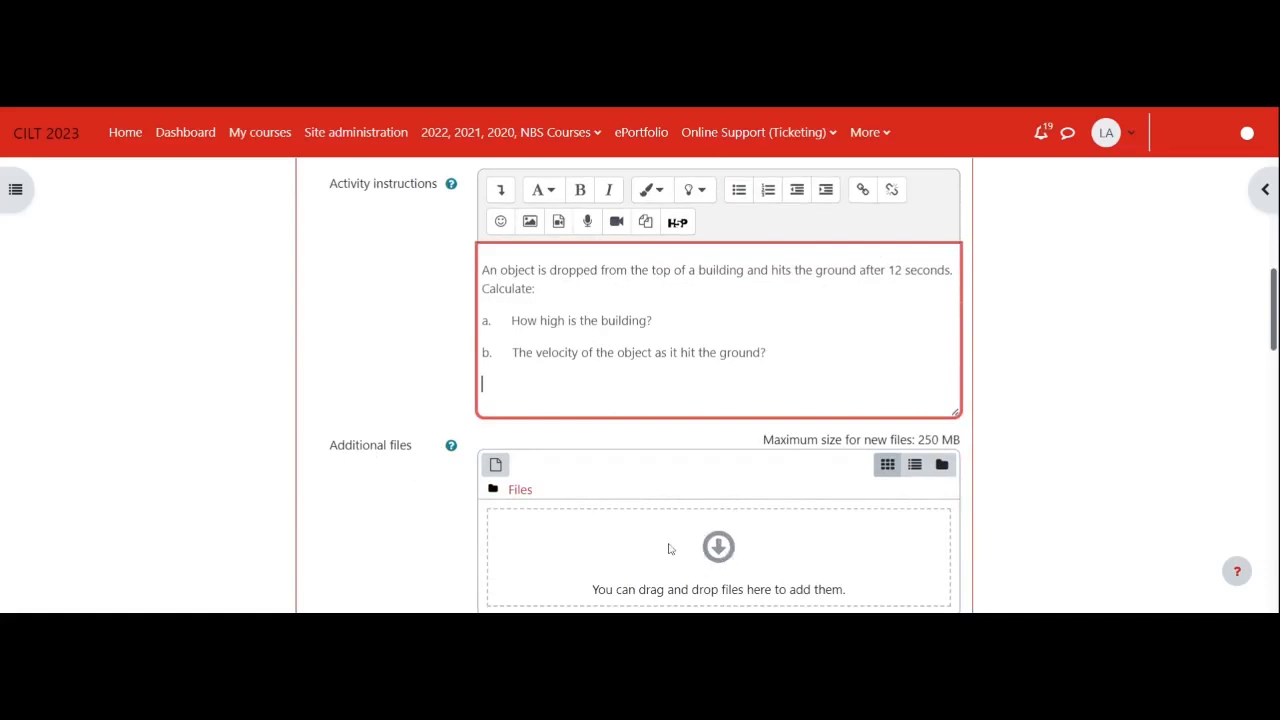
scroll(735, 572, "down", 1)
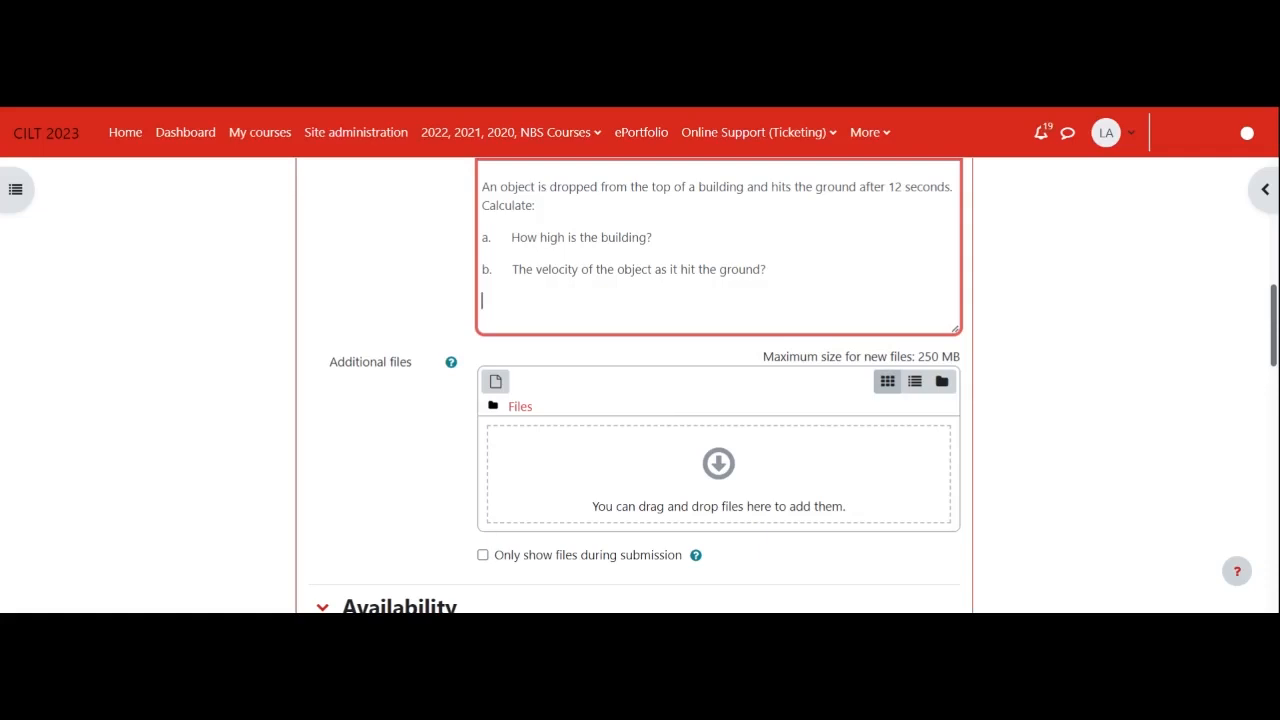
key("Return")
- Enable the assignment's cut-off date and set its day to 13
scroll(714, 487, "down", 1)
scroll(714, 487, "up", 1)
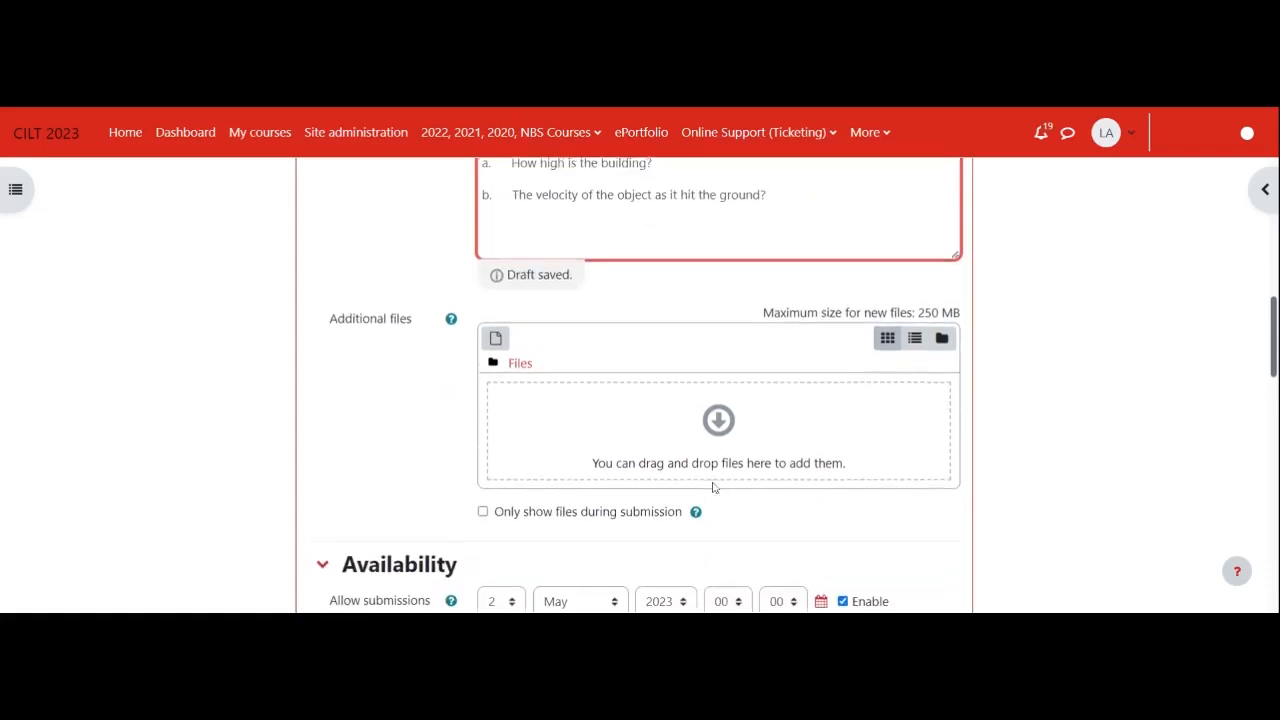
scroll(720, 490, "down", 1)
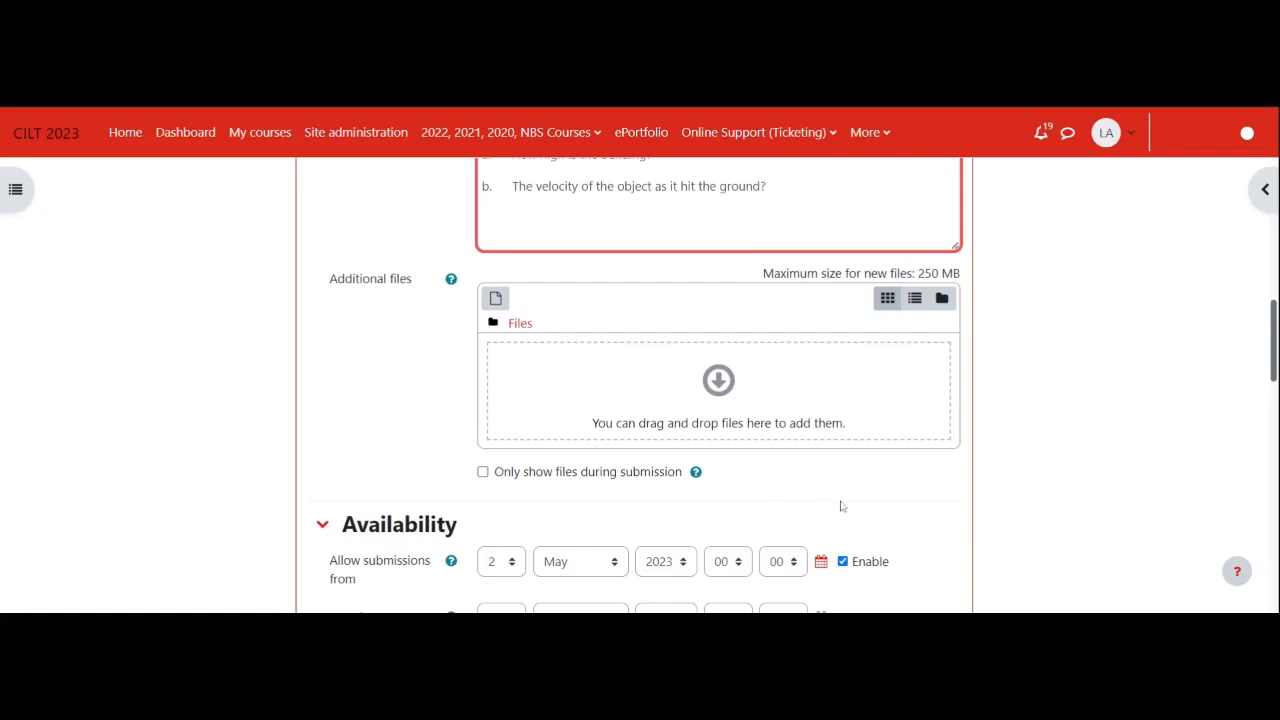
scroll(878, 503, "down", 1)
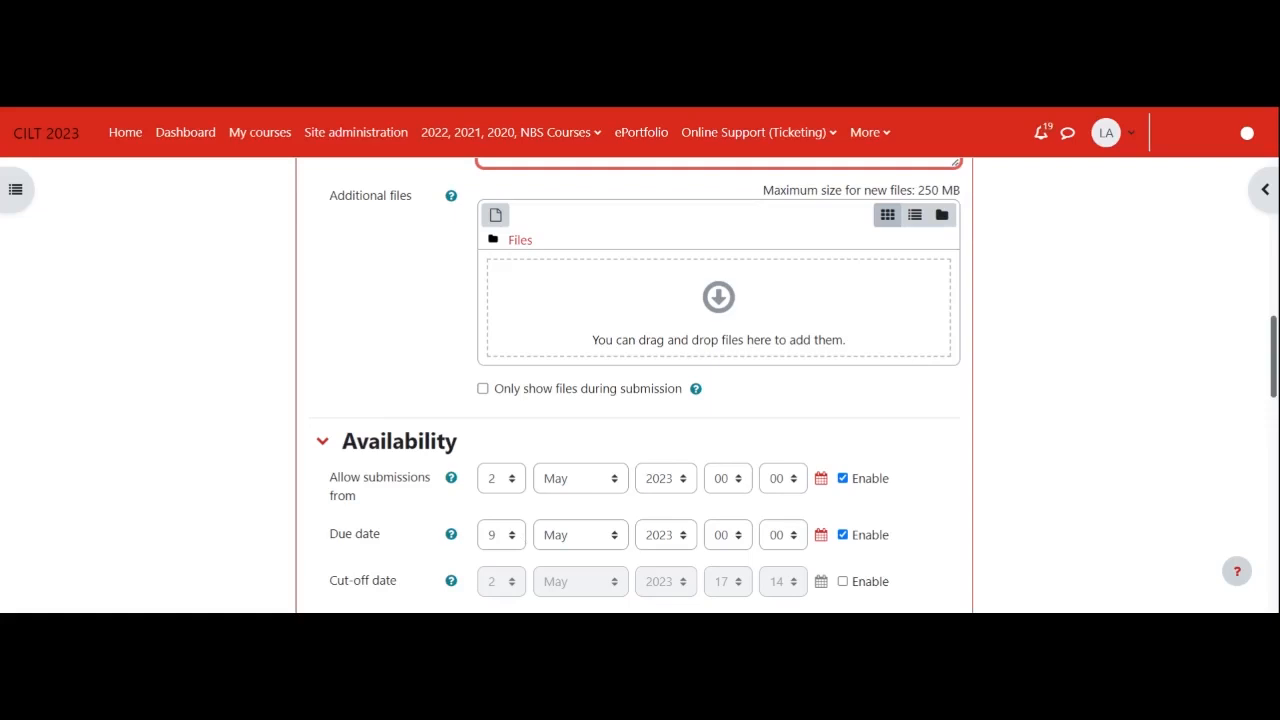
scroll(515, 562, "down", 1)
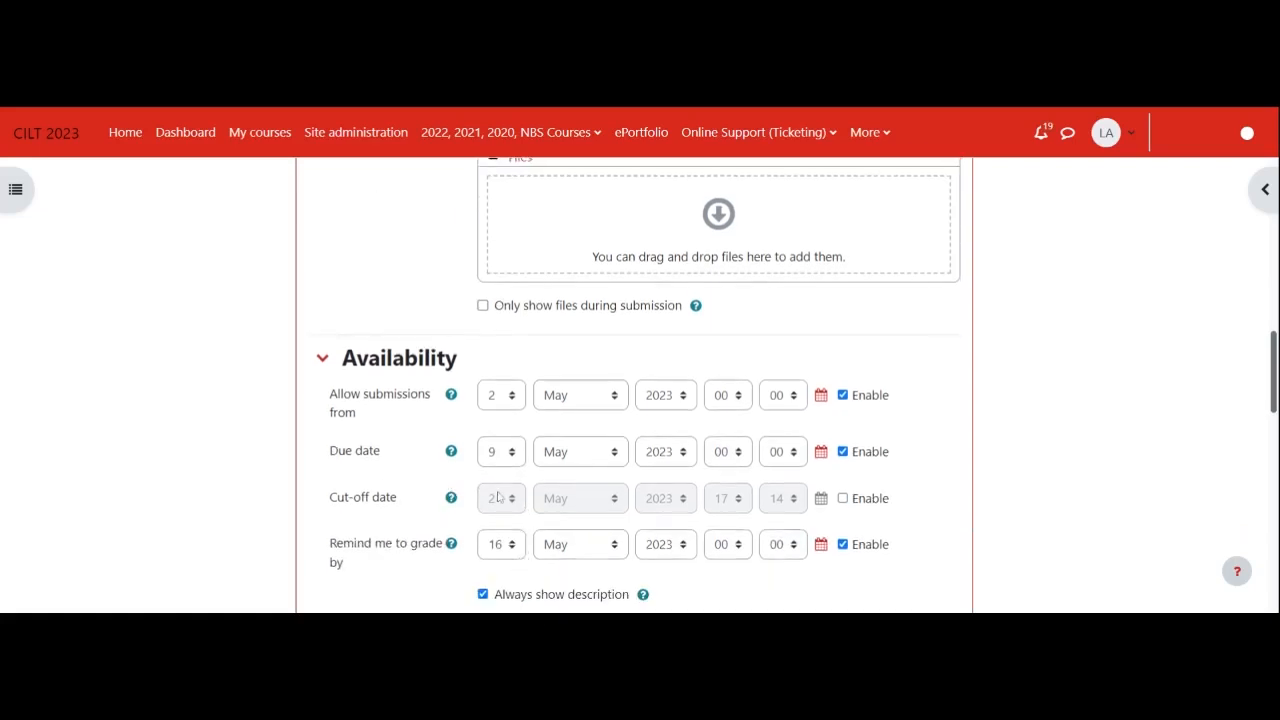
left_click(843, 500)
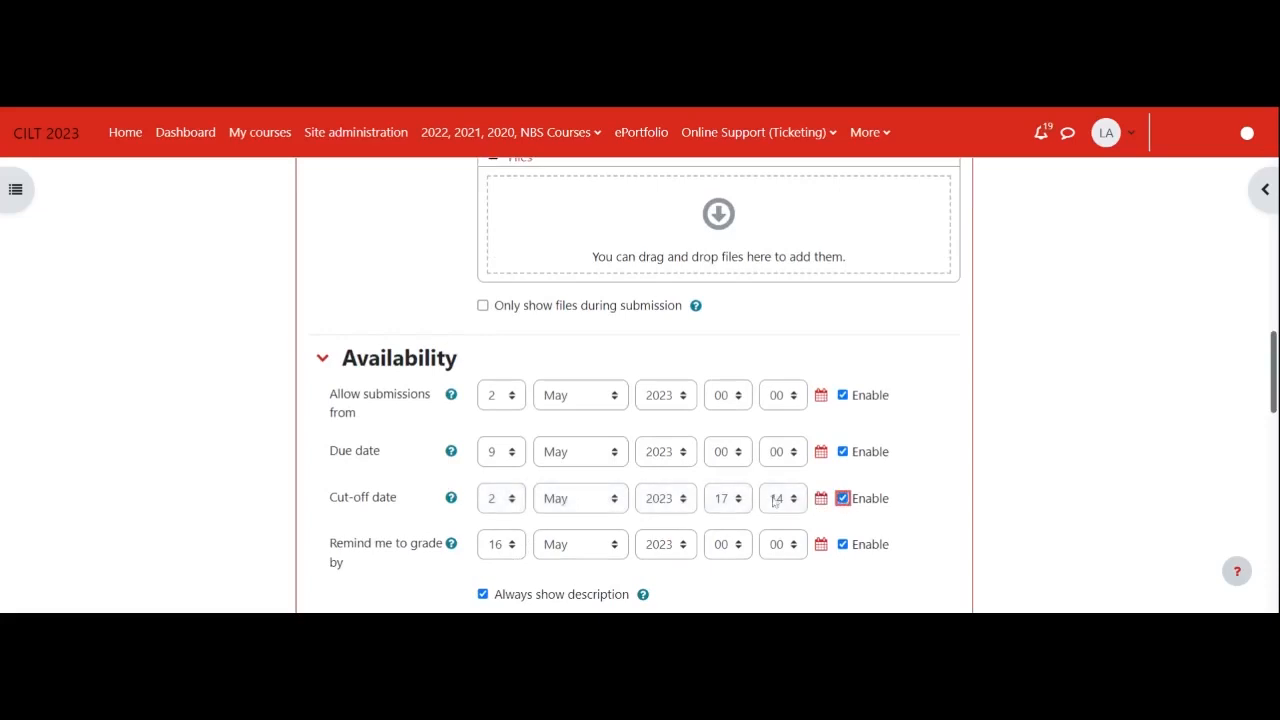
left_click(513, 498)
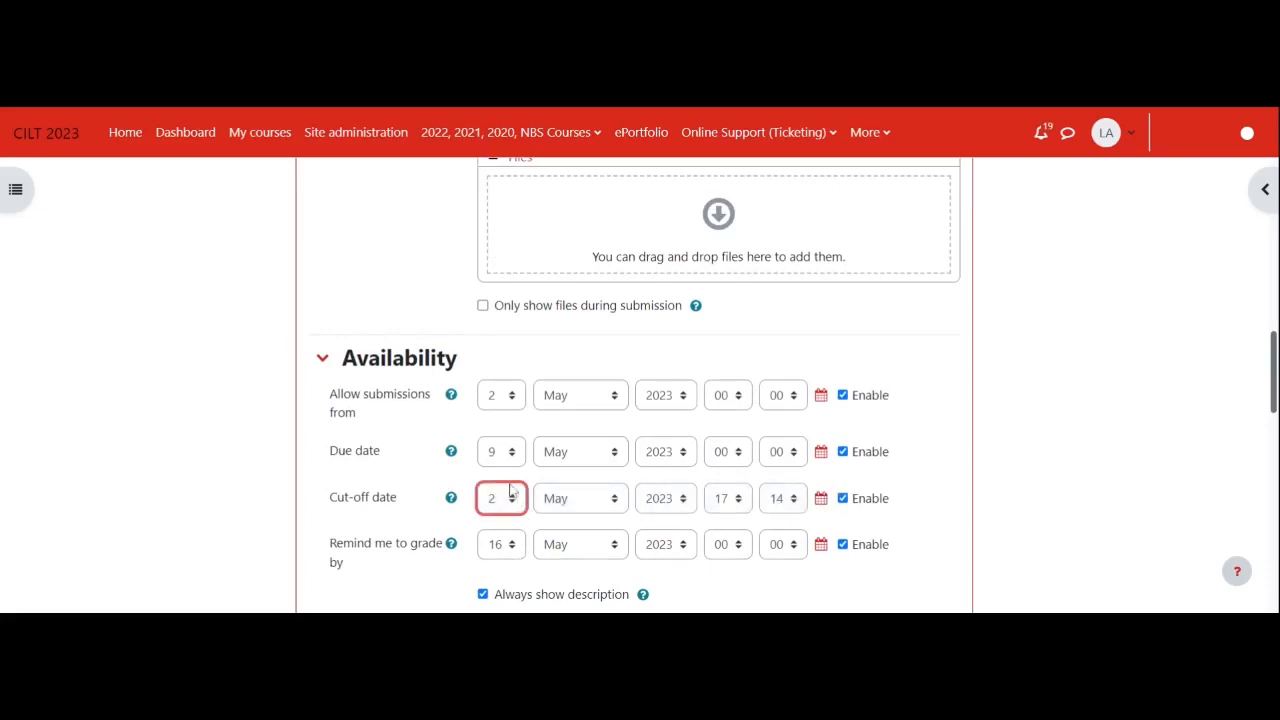
type("13")
- Set the maximum number of uploaded files for the assignment's submissions to 1
scroll(757, 557, "down", 1)
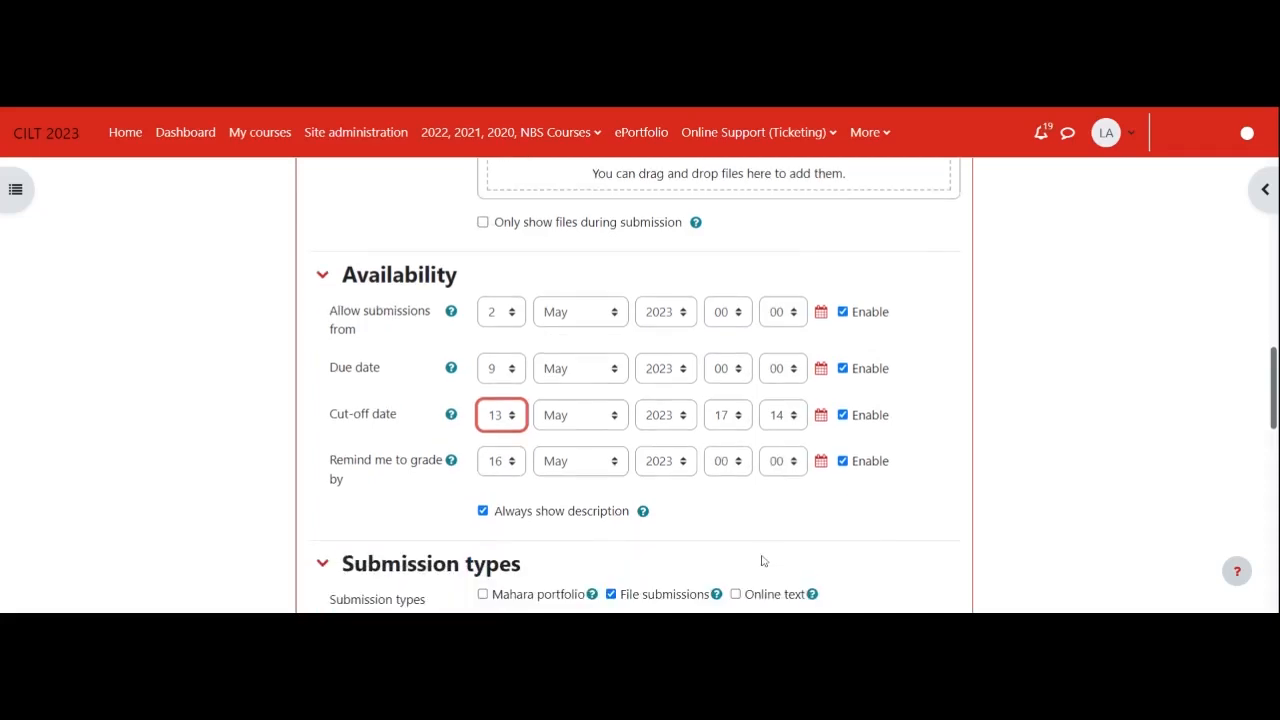
scroll(759, 545, "down", 1)
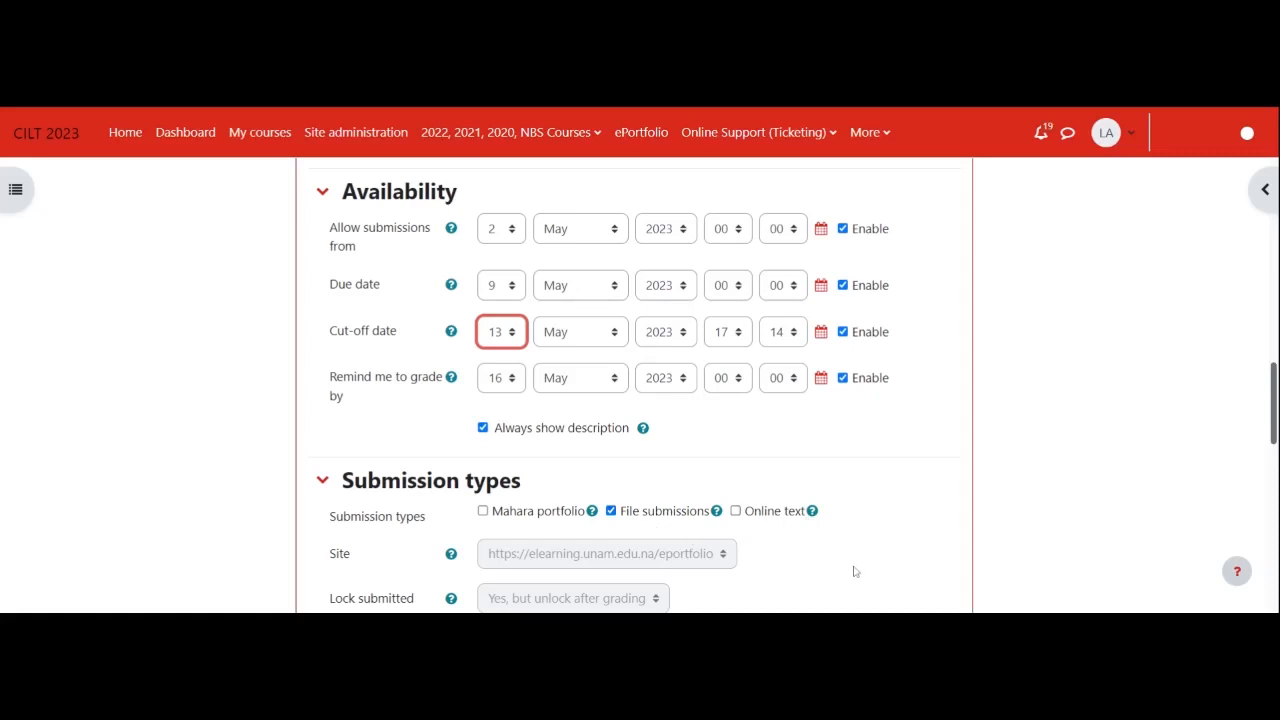
scroll(855, 571, "down", 1)
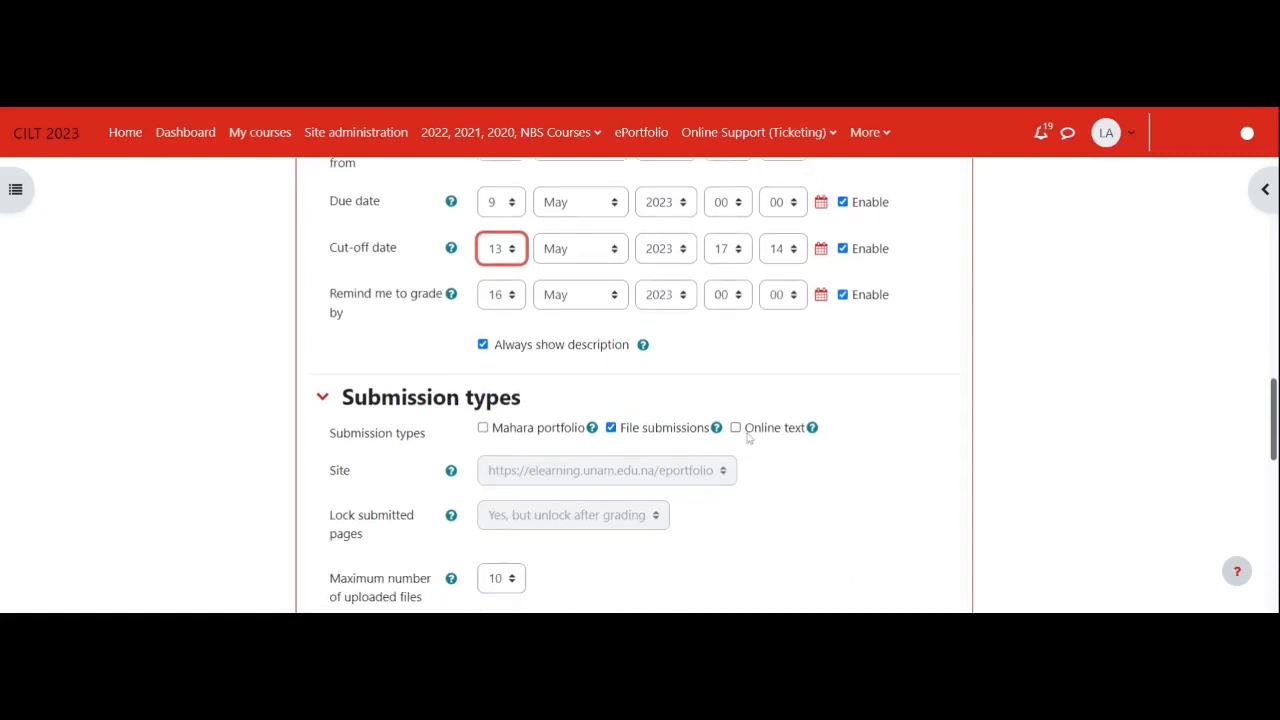
scroll(722, 544, "down", 1)
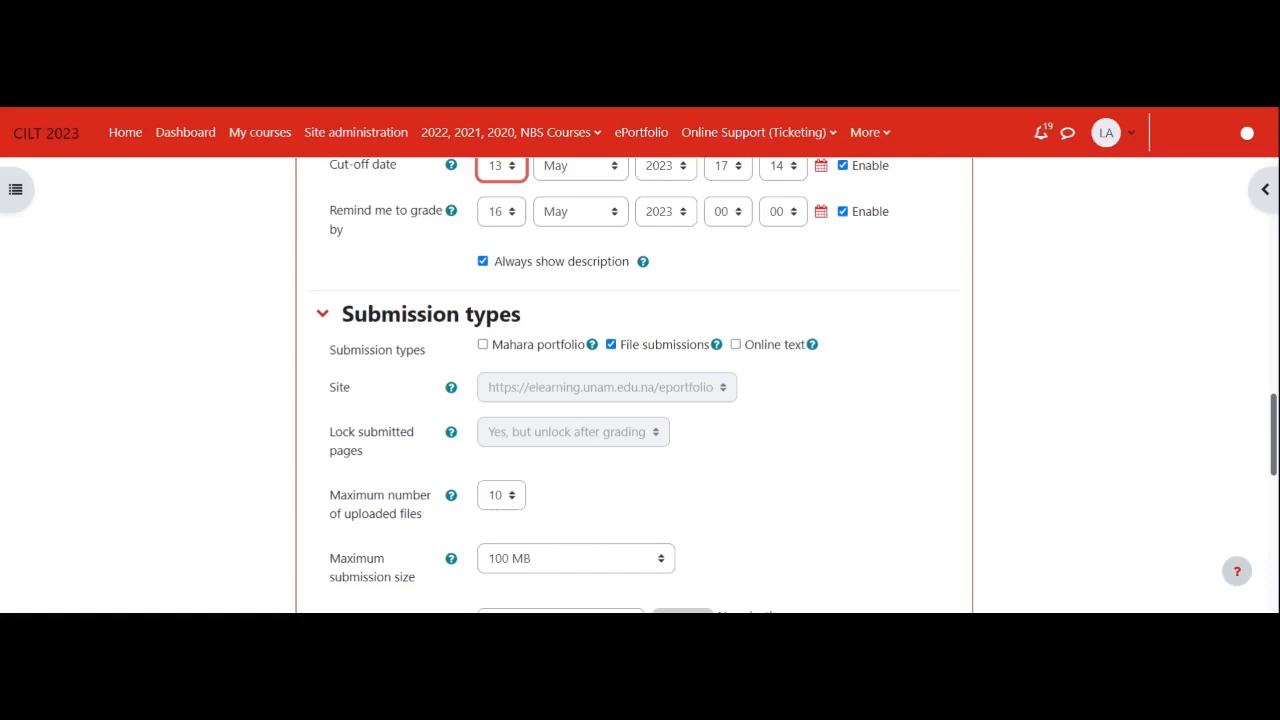
left_click(511, 498)
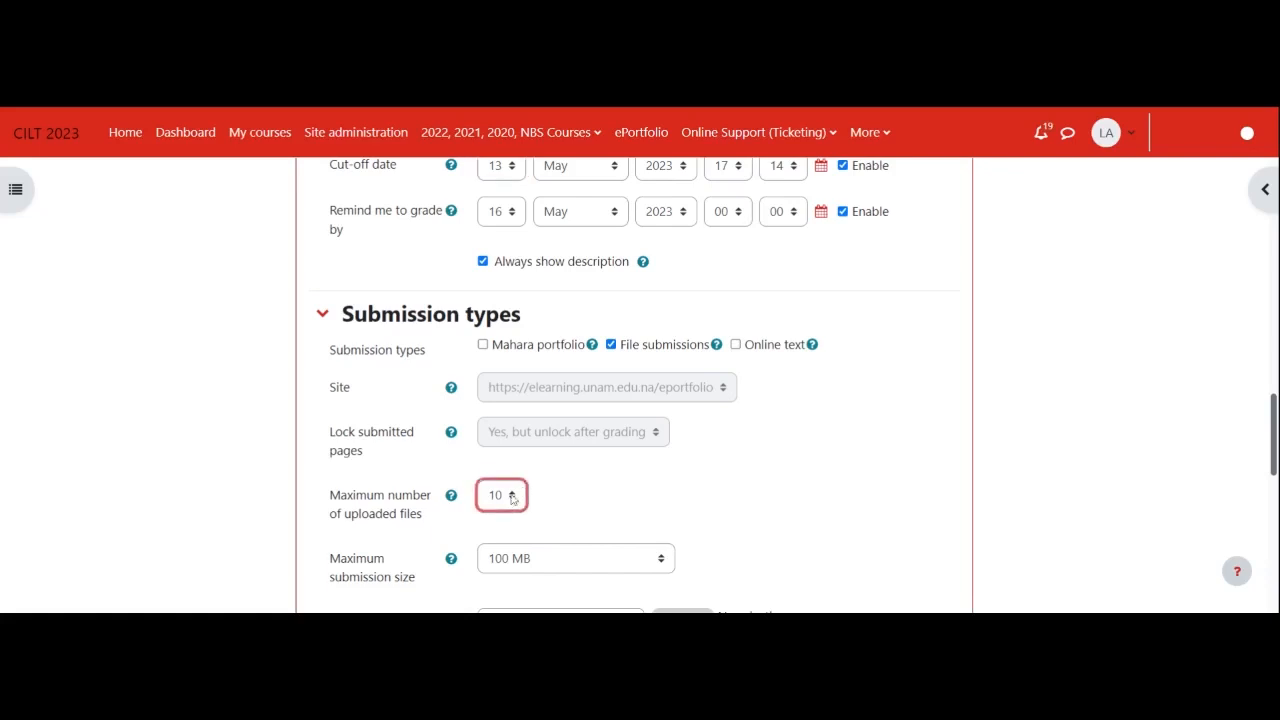
left_click(505, 314)
- Restrict the accepted file types for submissions to Document files and save the selection
scroll(610, 560, "down", 1)
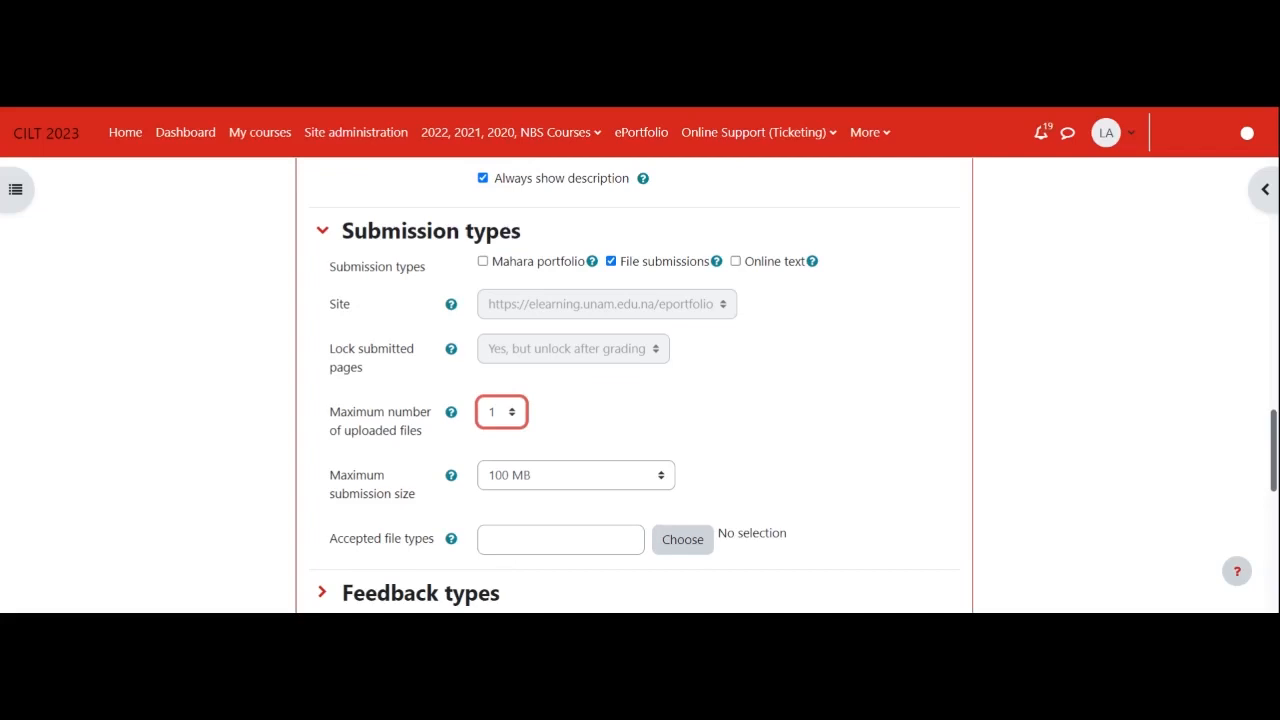
left_click(699, 549)
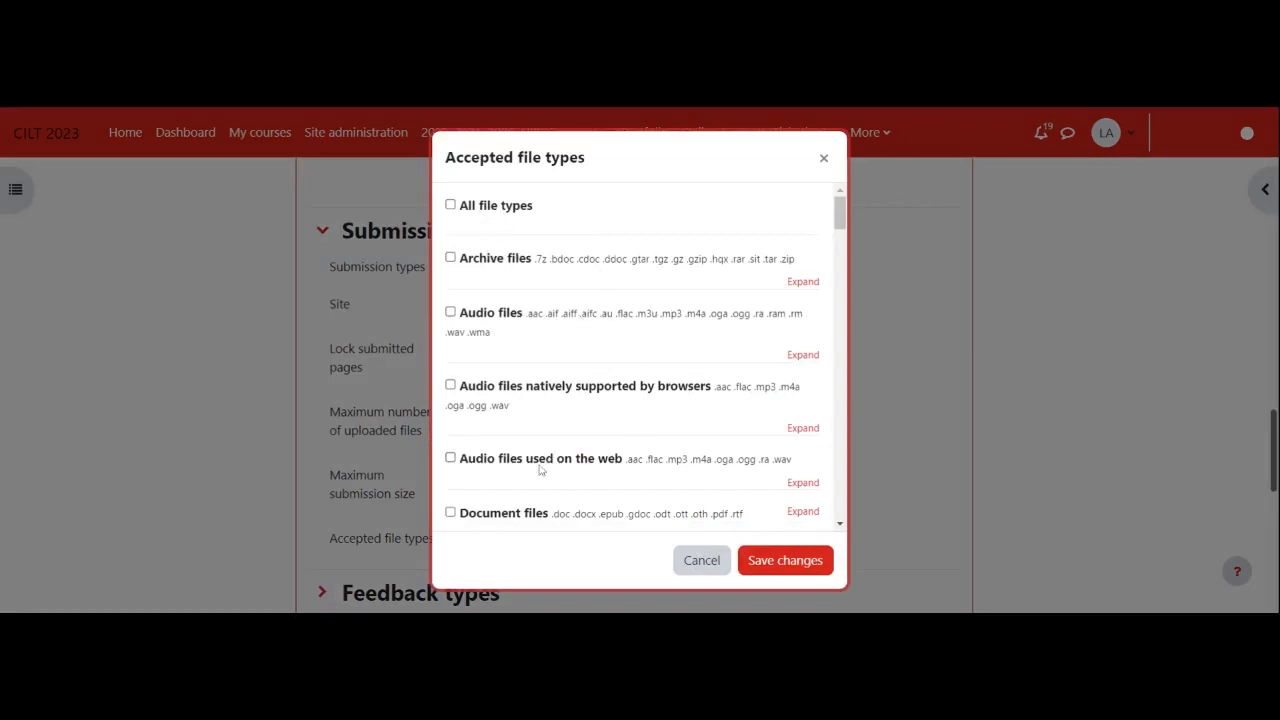
left_click(450, 513)
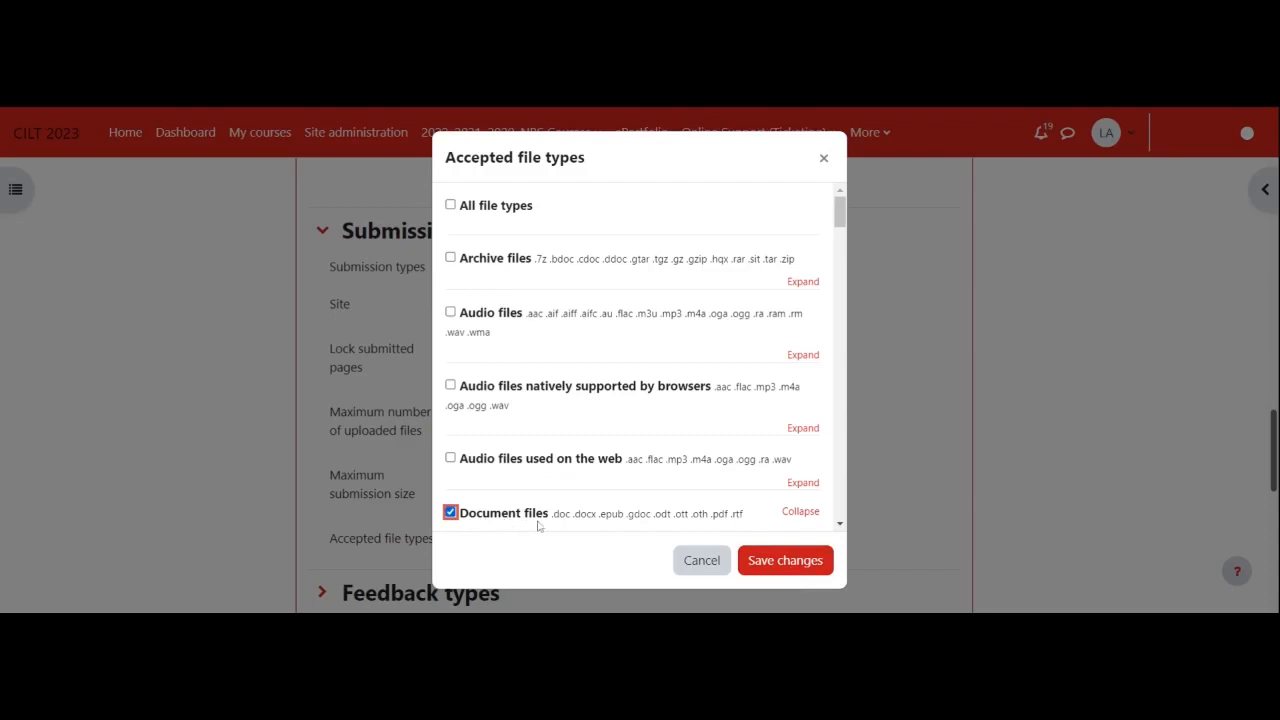
left_click(783, 566)
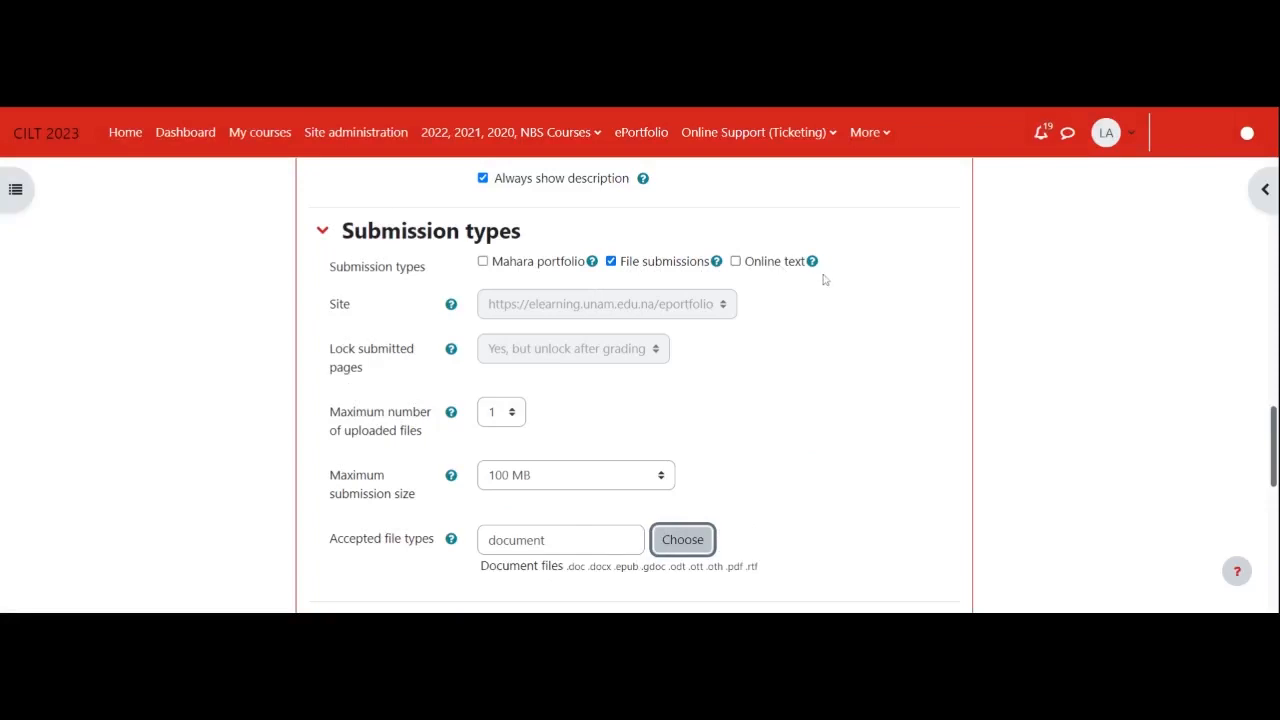
- Enable Online text as a submission type alongside file submissions, and check the help for the Mahara portfolio option
left_click(736, 263)
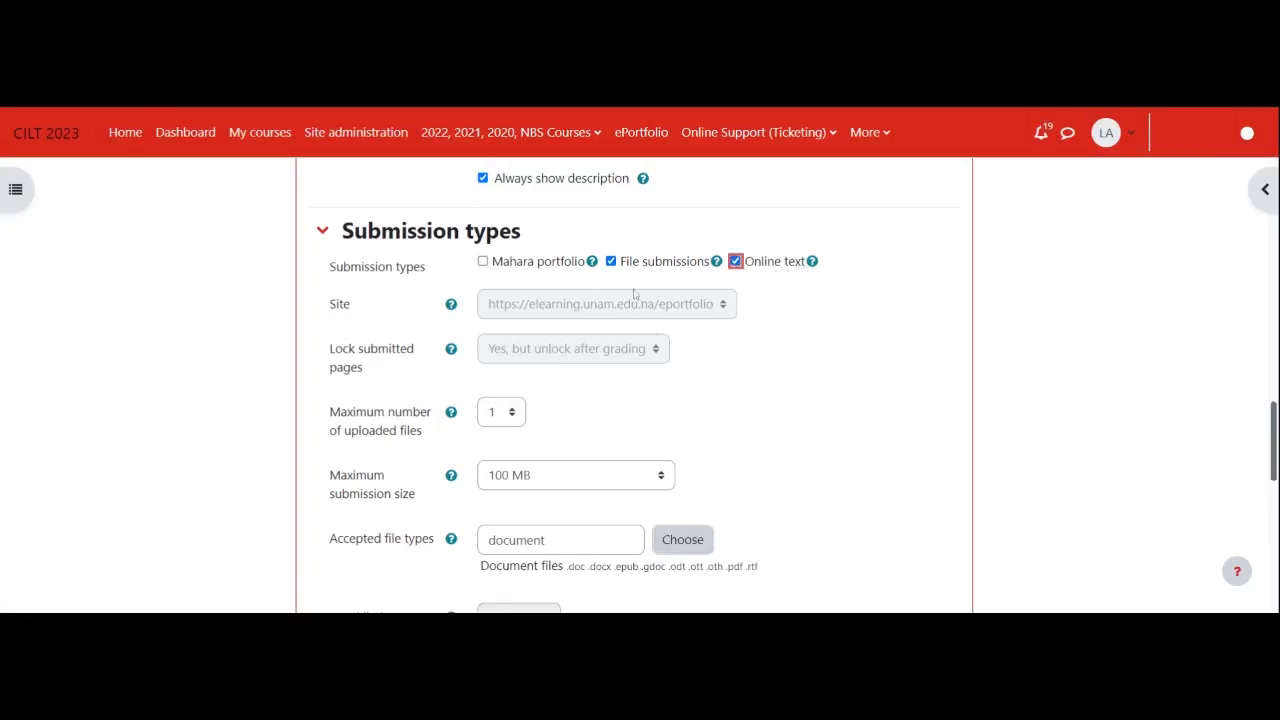
left_click(595, 262)
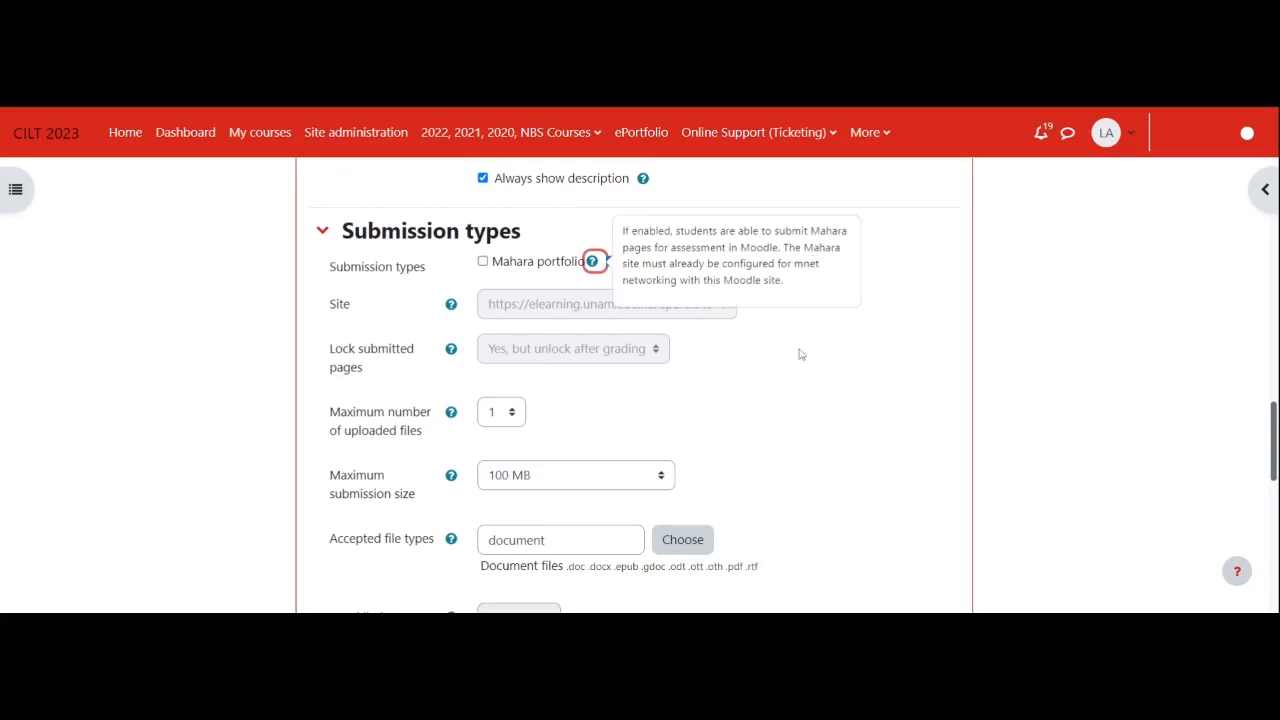
left_click(757, 360)
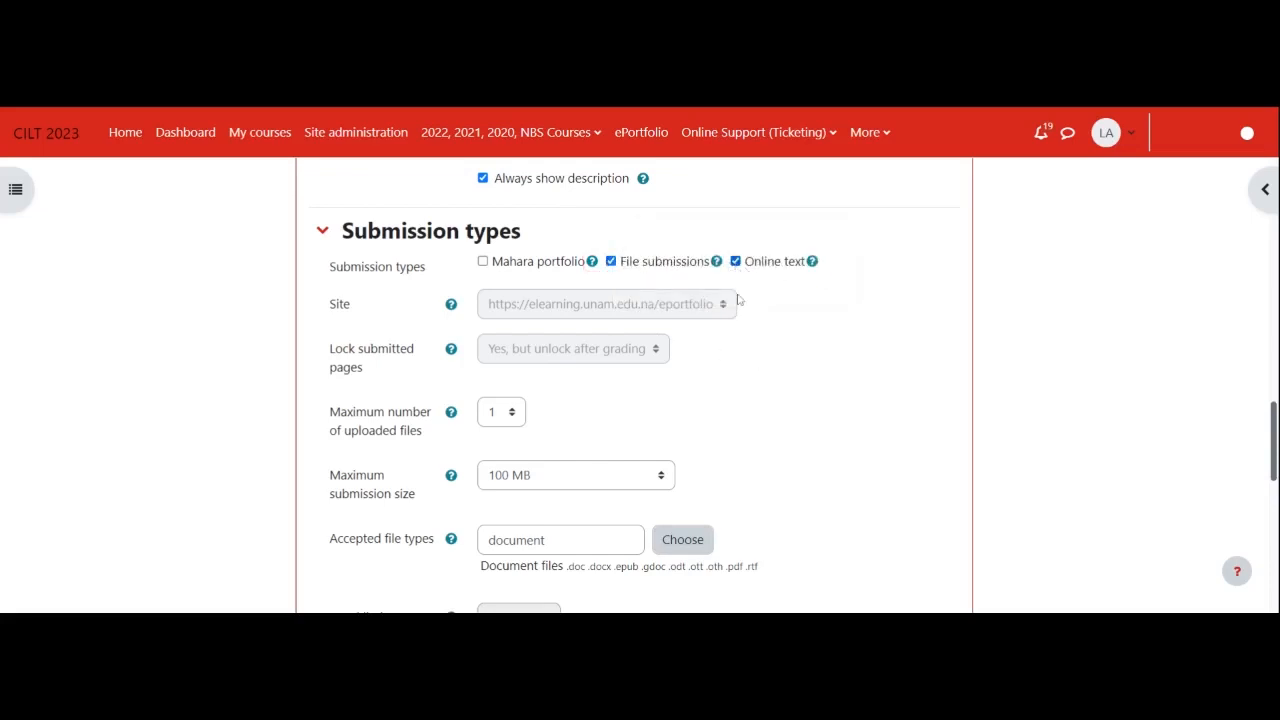
- Enable the word limit for online text submissions and set it to 100
scroll(762, 434, "down", 1)
scroll(762, 434, "down", 1)
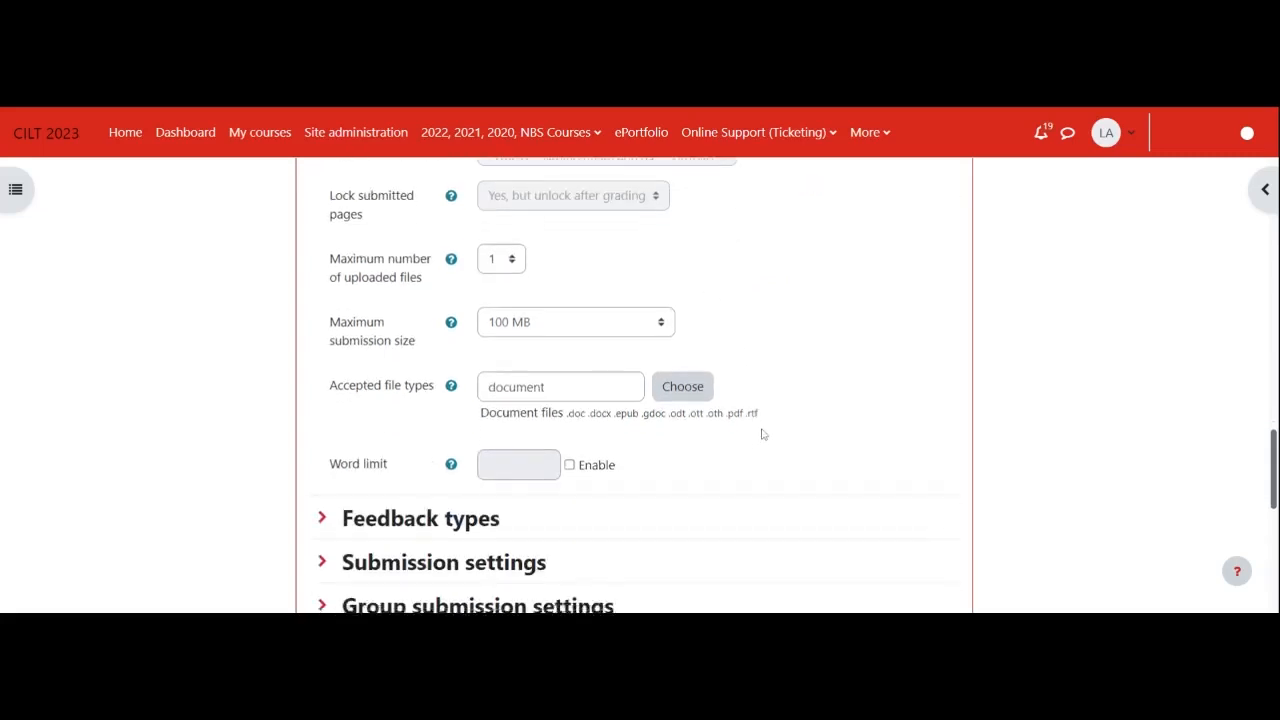
scroll(760, 421, "up", 1)
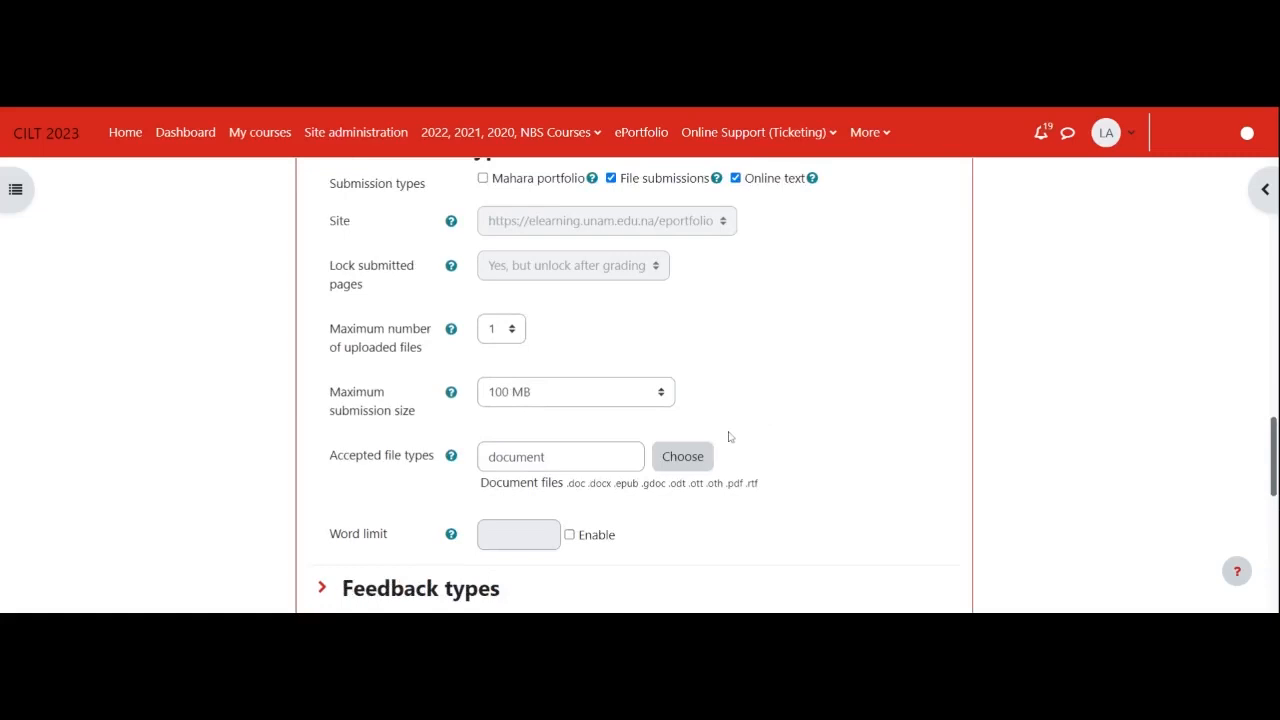
scroll(728, 436, "up", 2)
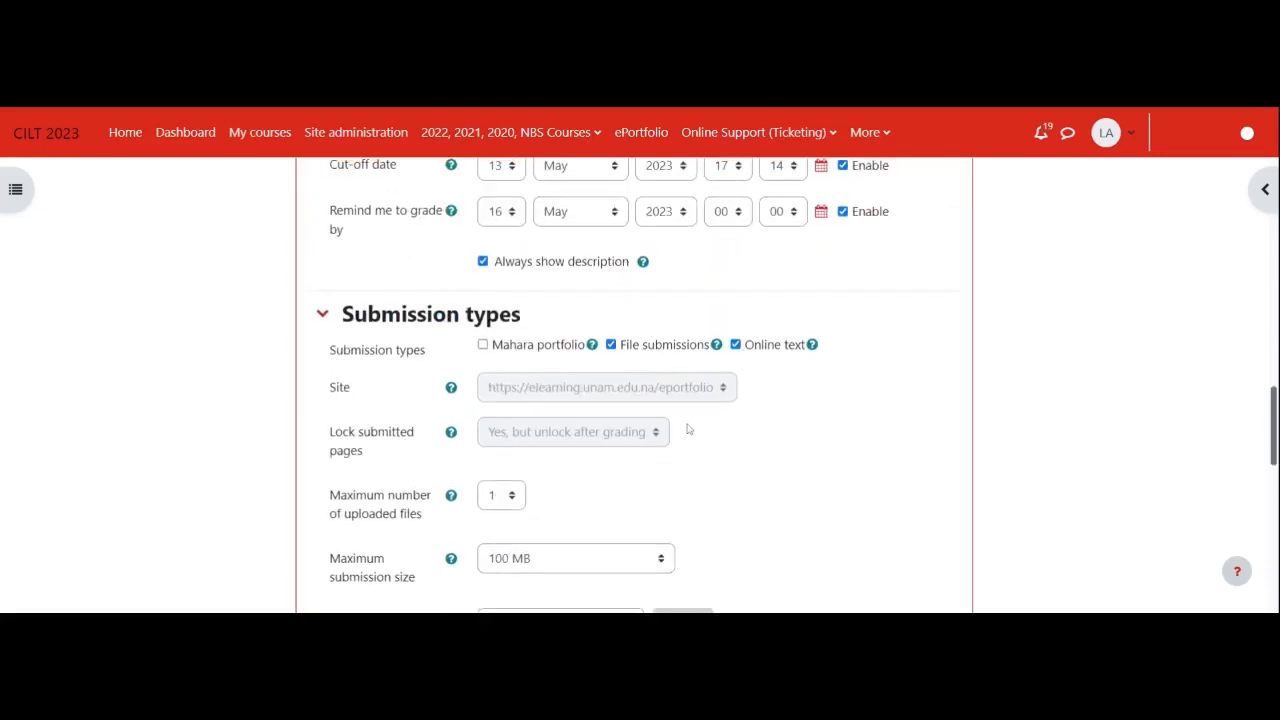
scroll(750, 444, "down", 1)
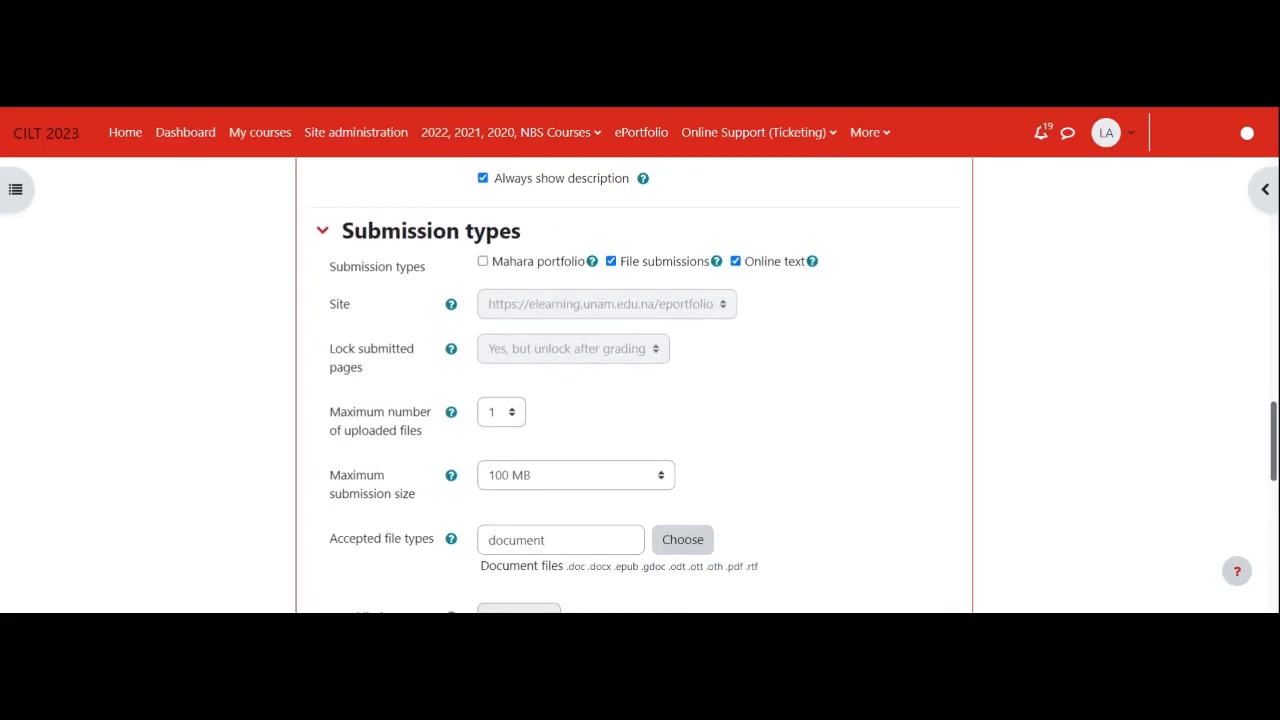
scroll(758, 488, "down", 1)
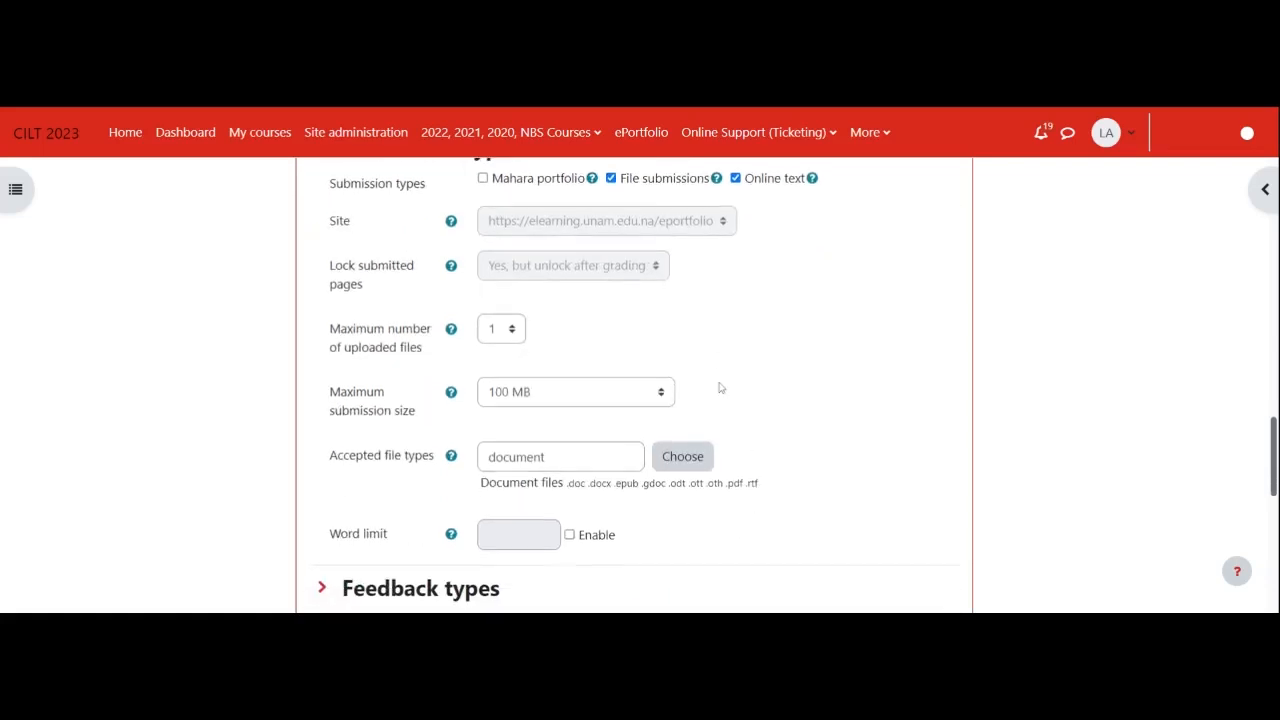
scroll(740, 314, "up", 1)
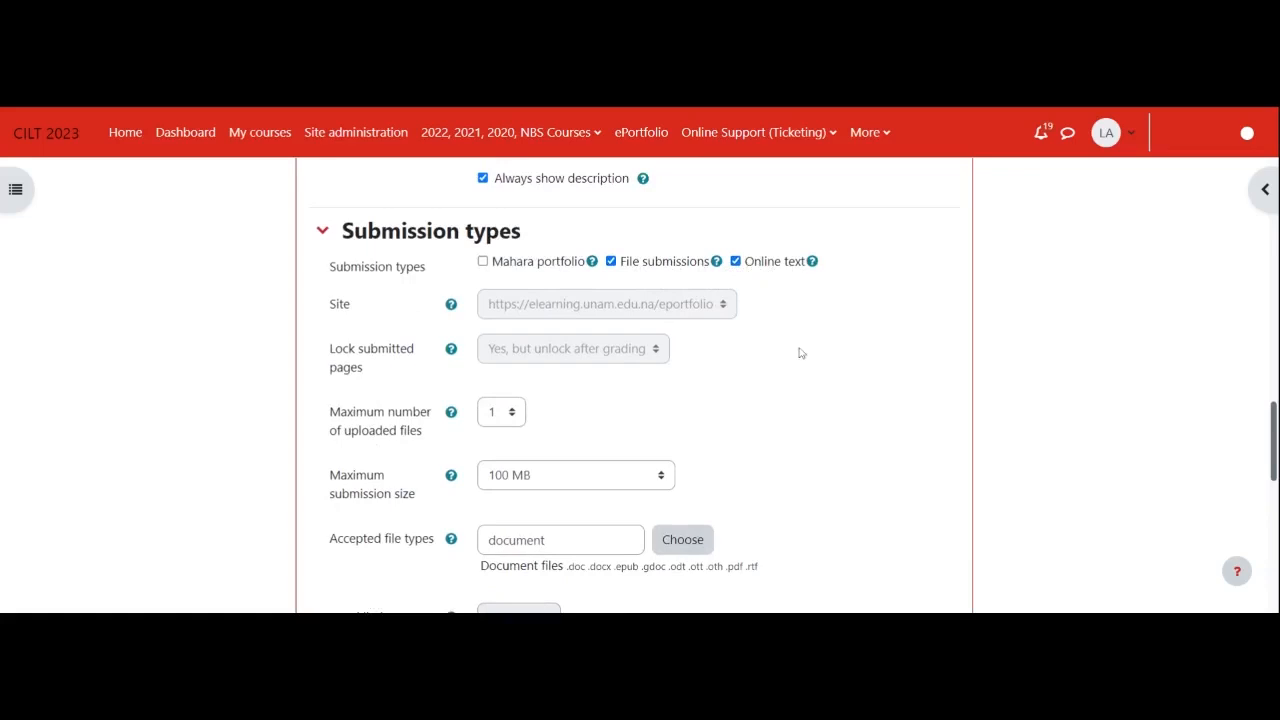
scroll(560, 537, "down", 2)
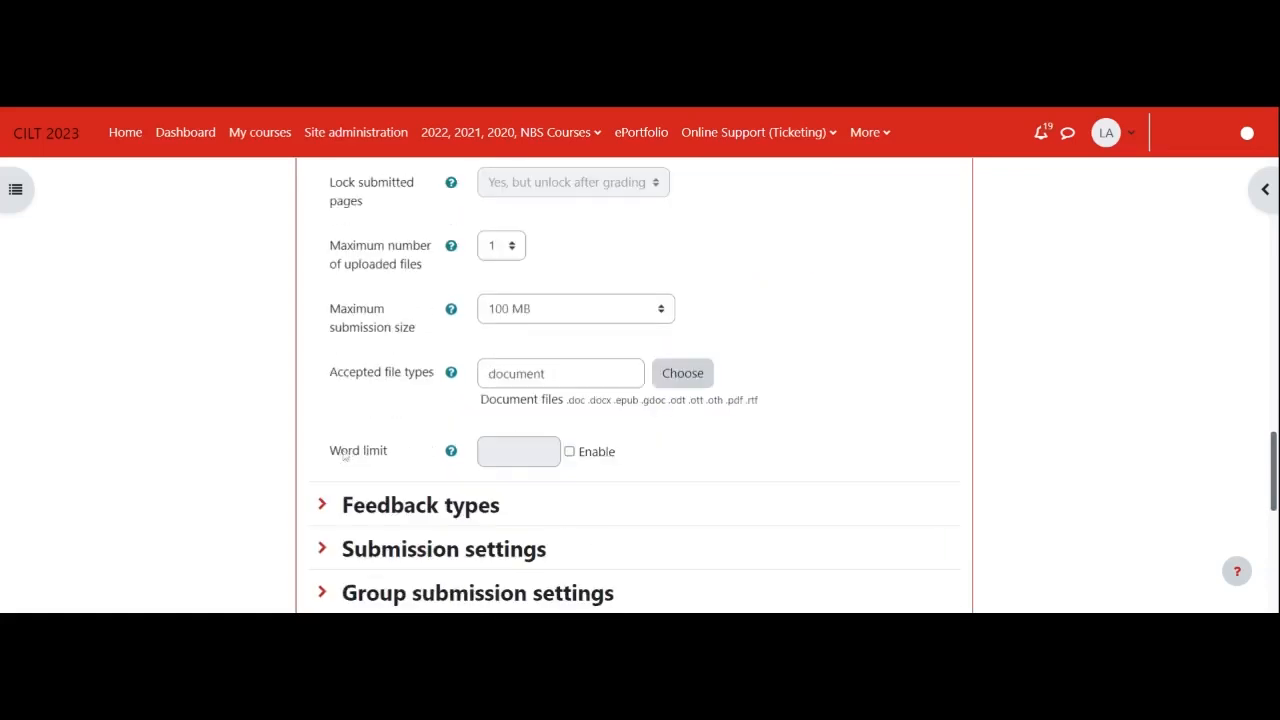
left_click(569, 451)
left_click(518, 451)
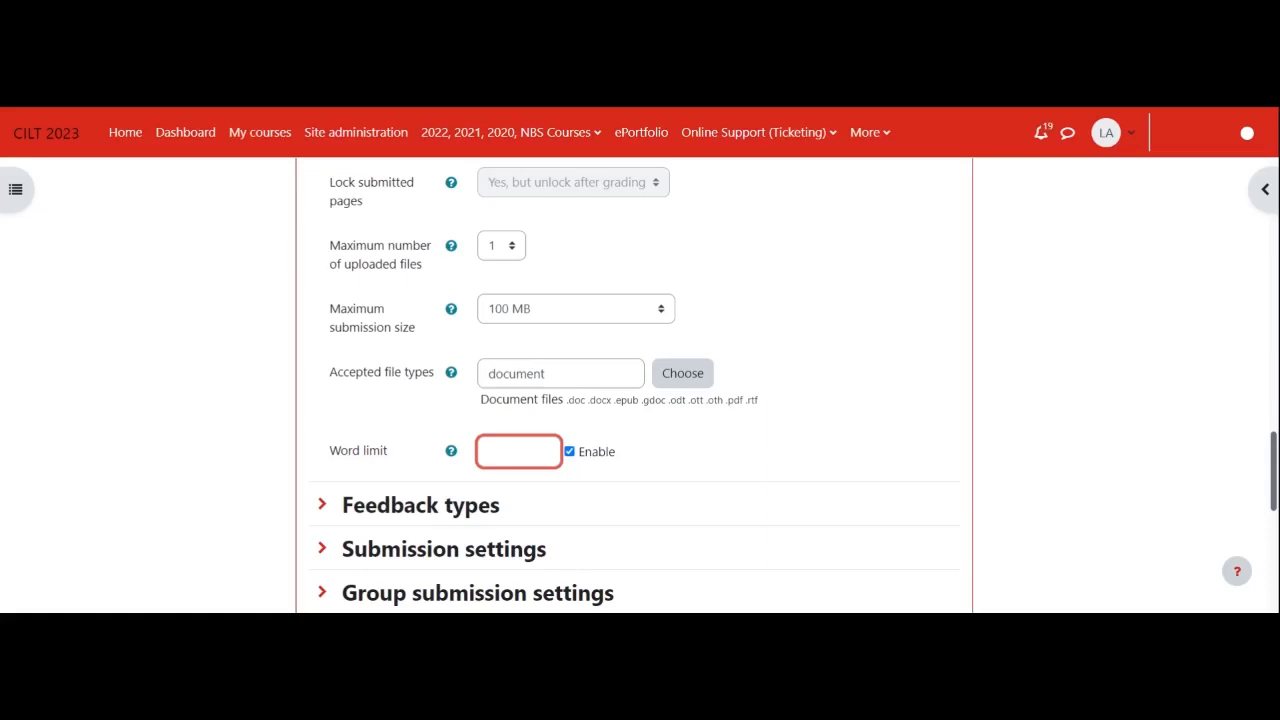
type("1000")
key("BackSpace")
- Review the assignment form from the name and activity instructions through the availability dates to the submission types
scroll(530, 525, "down", 2)
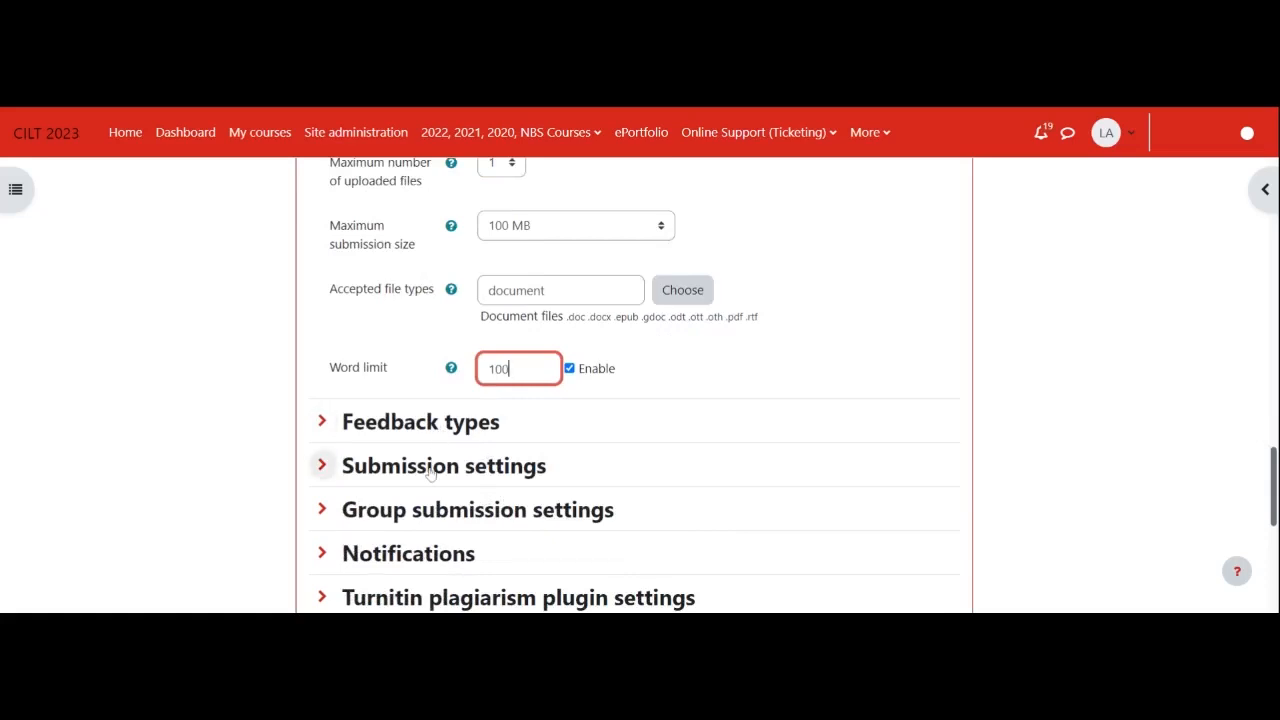
scroll(434, 414, "up", 2)
scroll(436, 414, "up", 10)
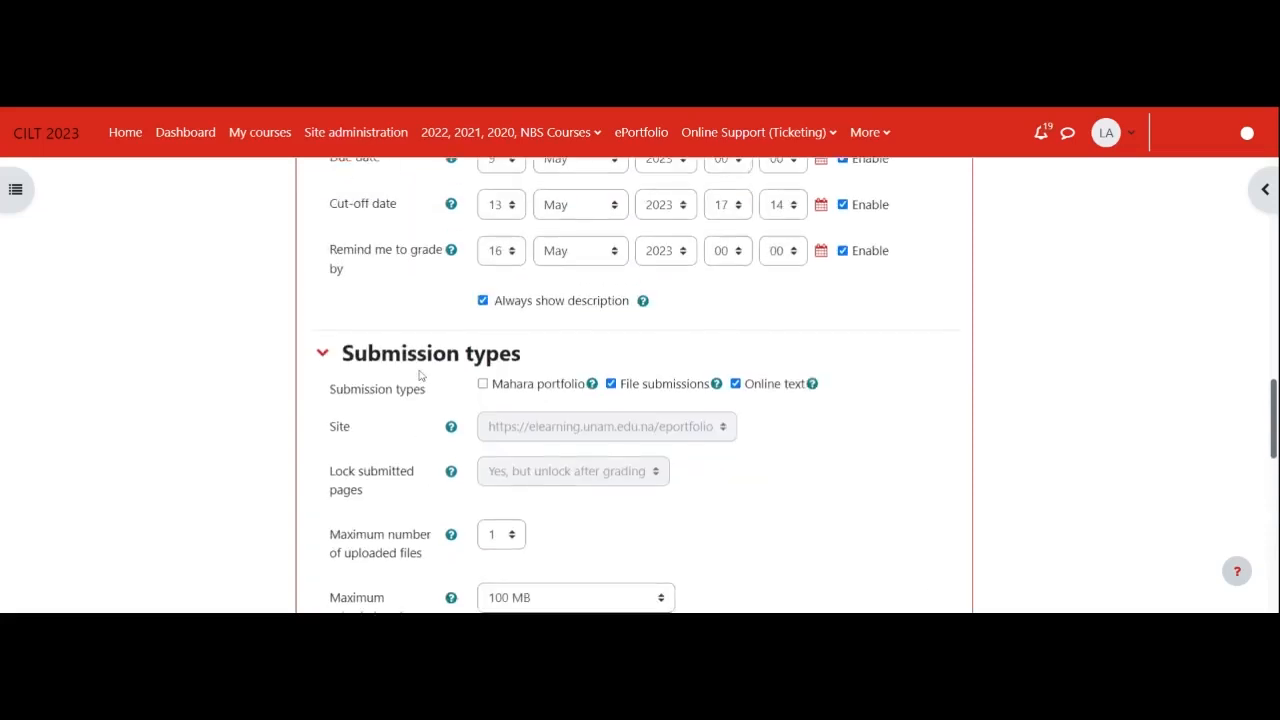
scroll(440, 437, "up", 6)
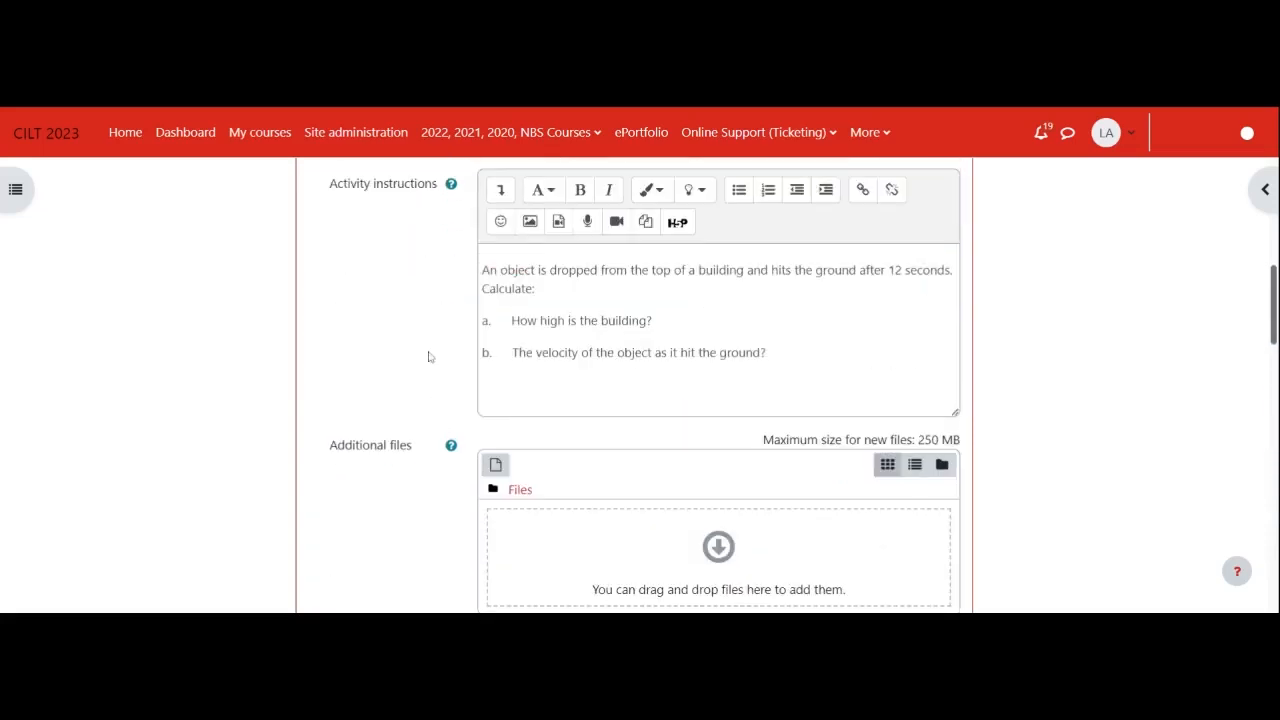
scroll(503, 454, "up", 5)
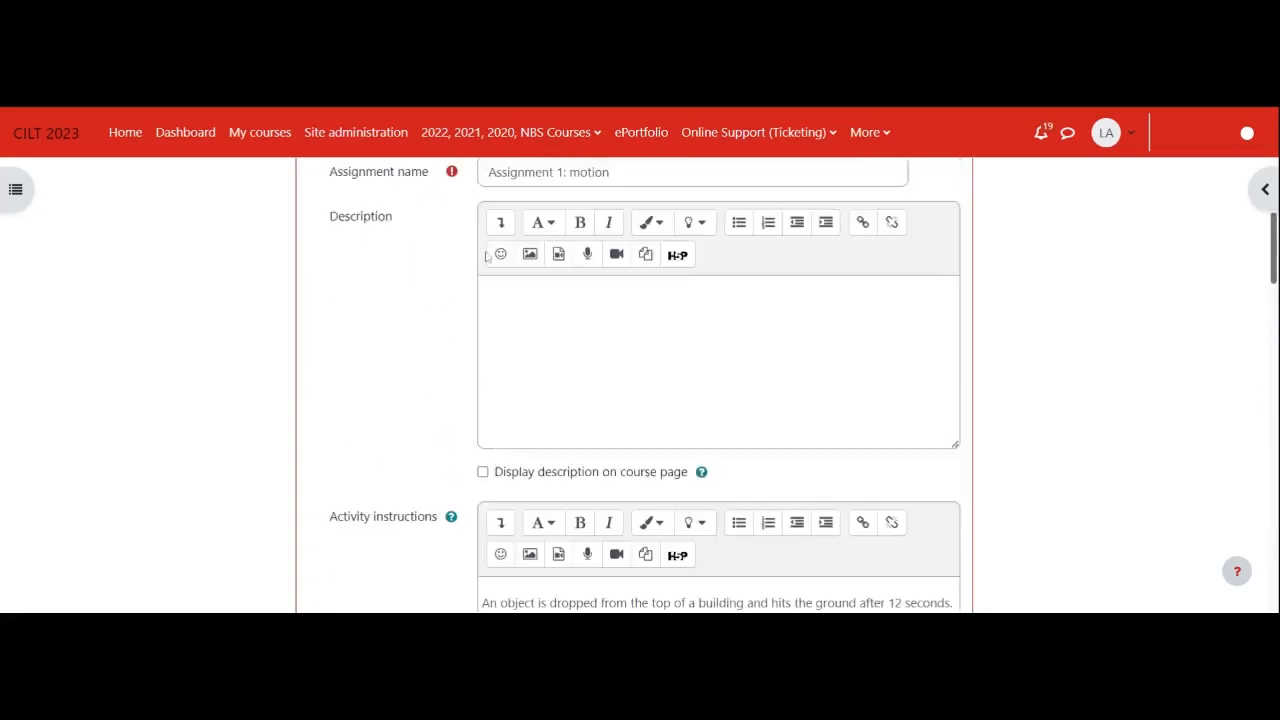
scroll(490, 252, "down", 1)
scroll(494, 440, "down", 8)
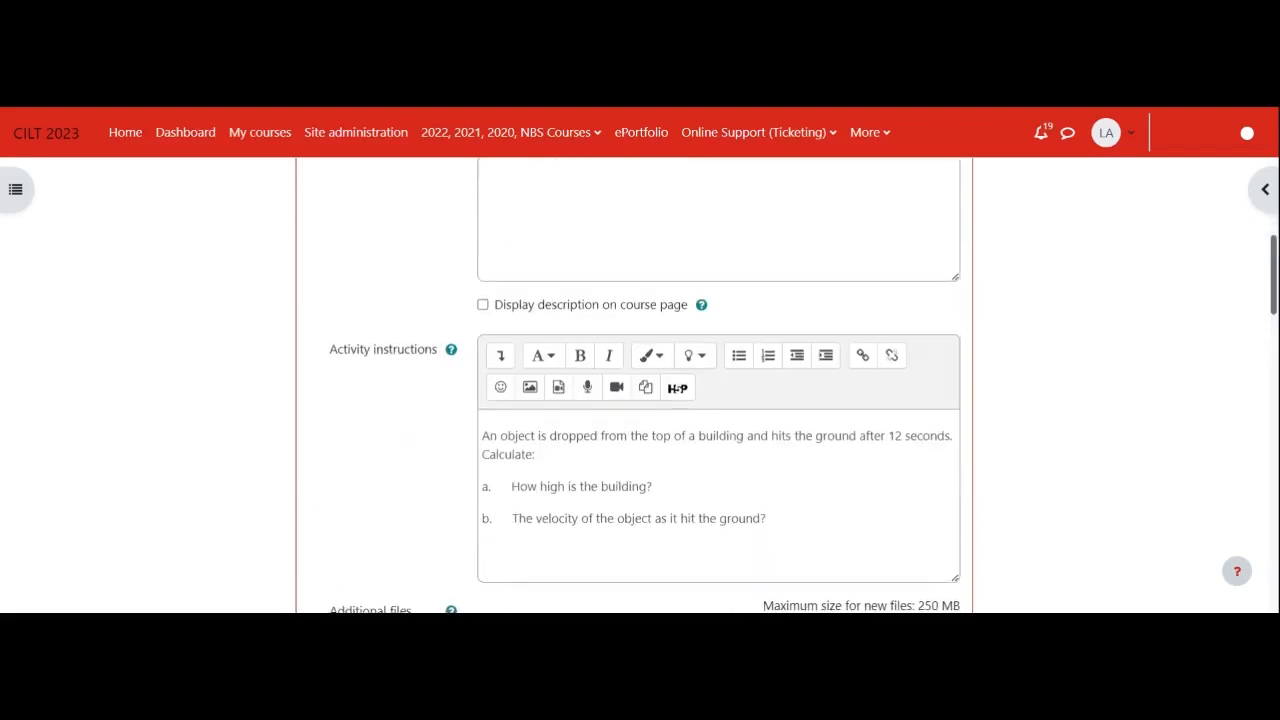
scroll(494, 462, "down", 3)
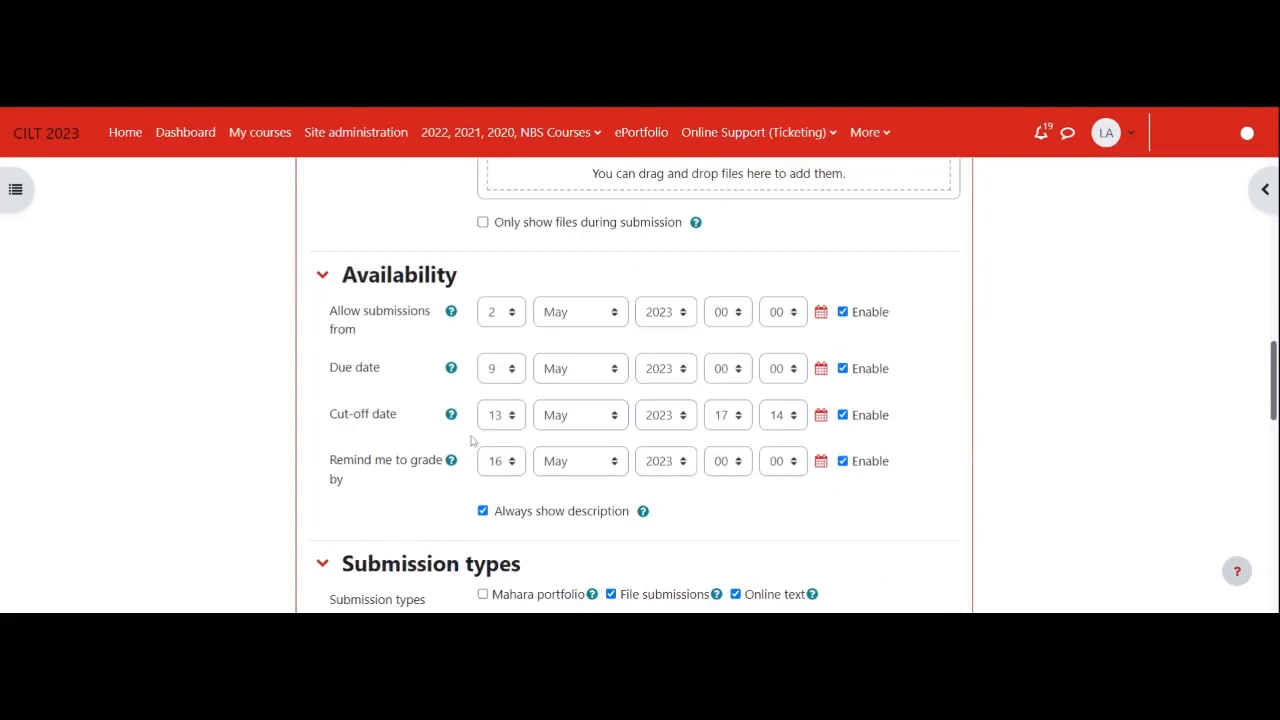
scroll(451, 515, "down", 3)
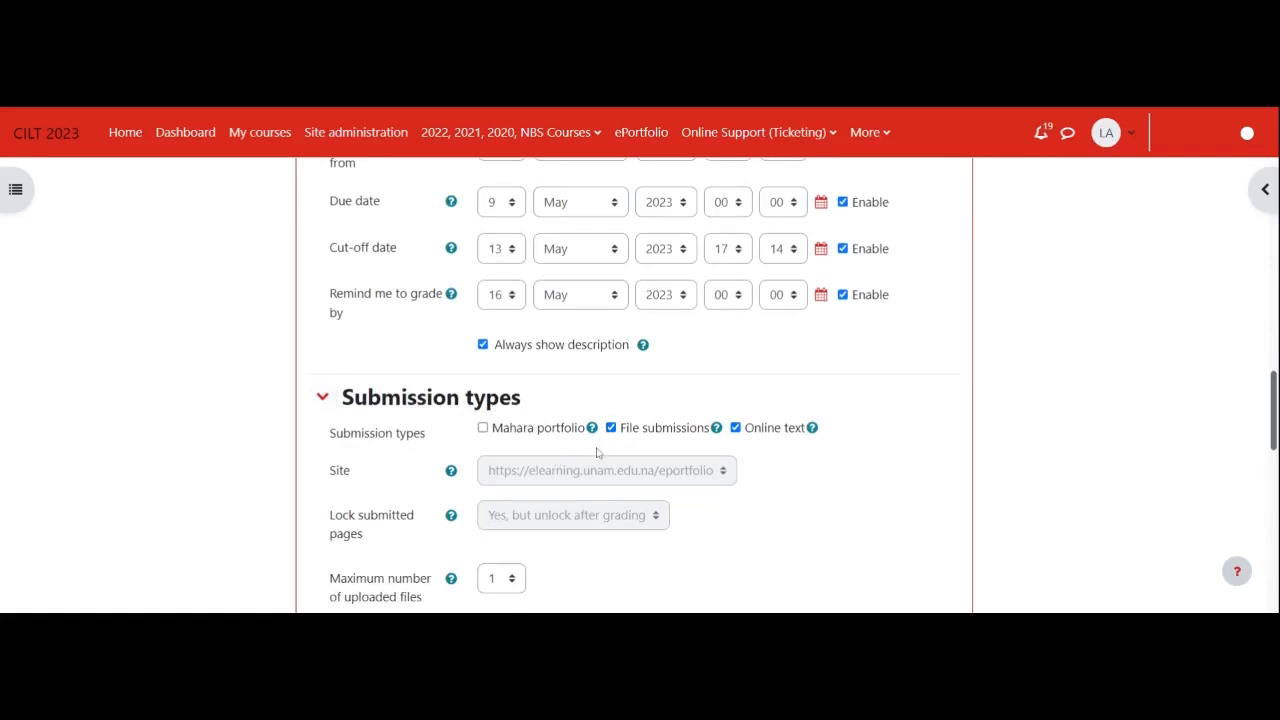
scroll(630, 480, "down", 2)
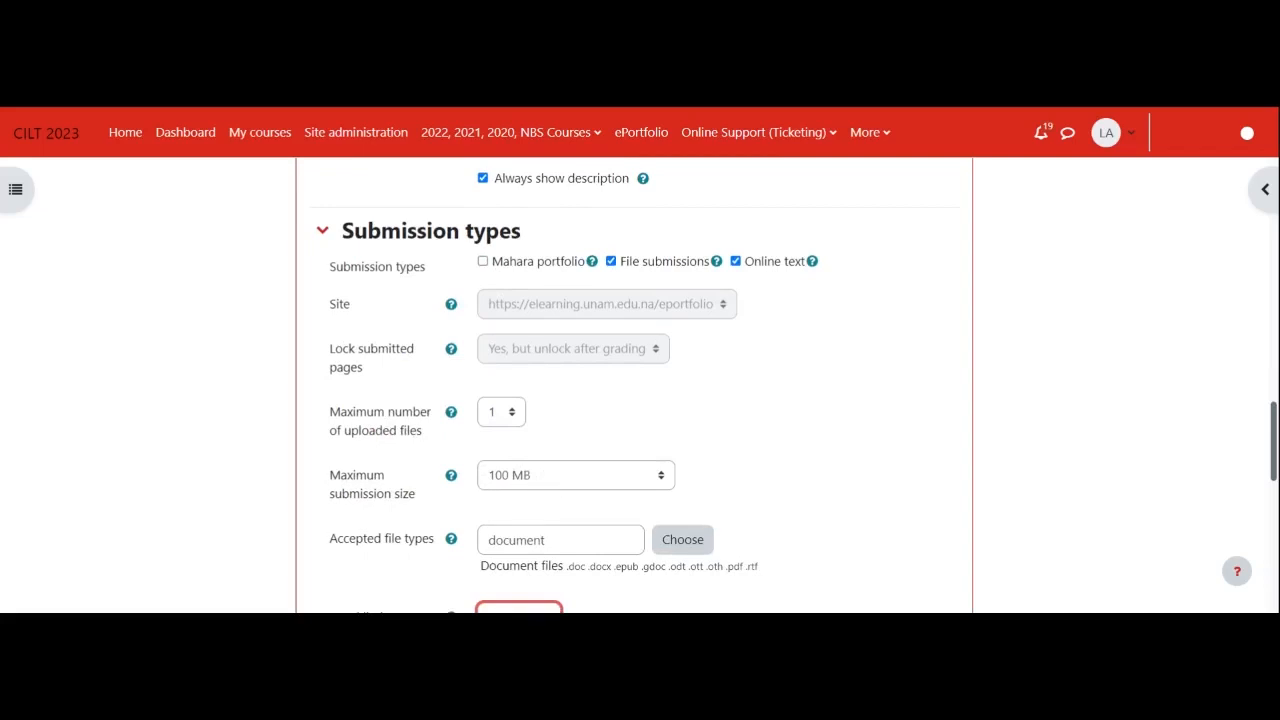
scroll(550, 488, "down", 2)
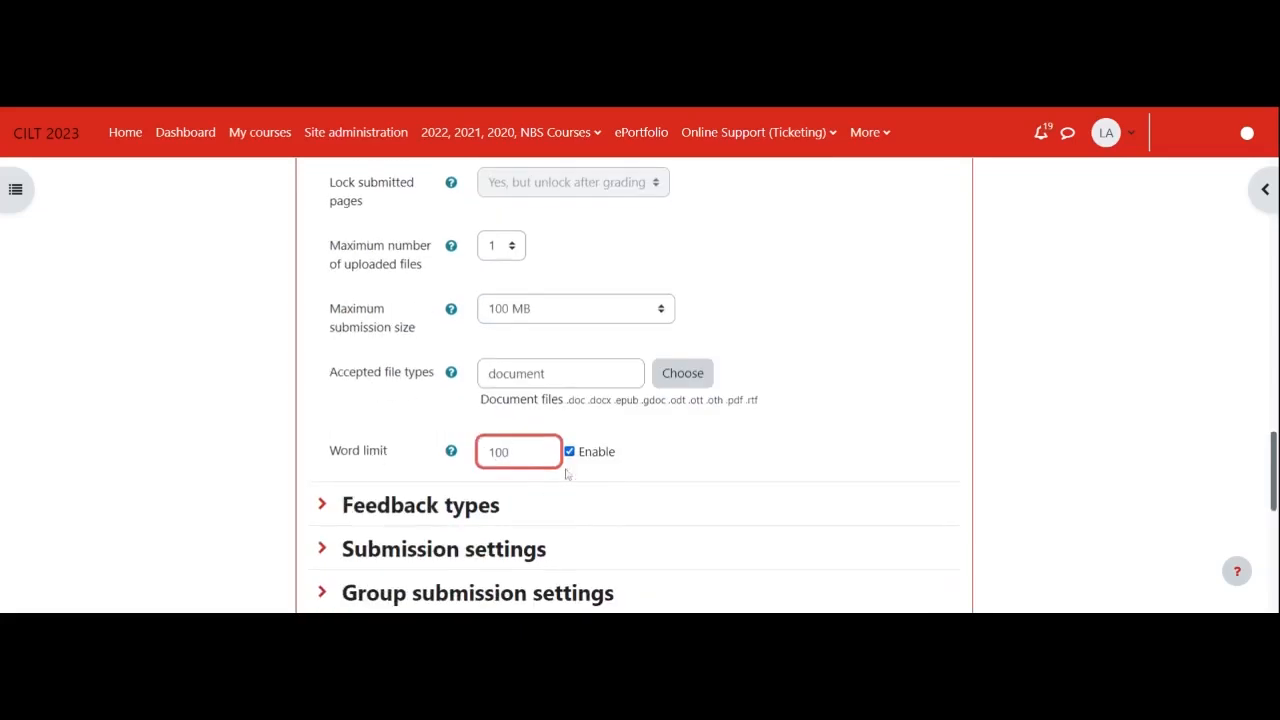
- Expand the submission settings and set the requirement that students click the submit button to Yes
left_click(407, 559)
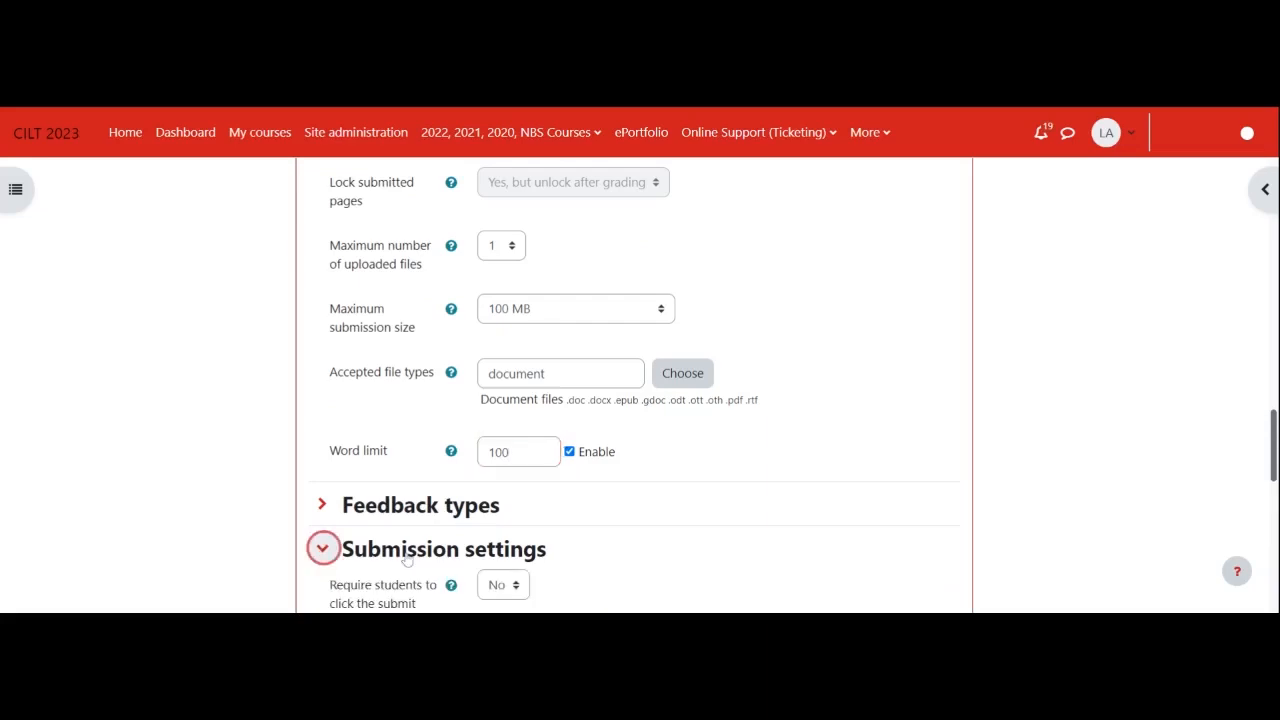
scroll(580, 549, "down", 1)
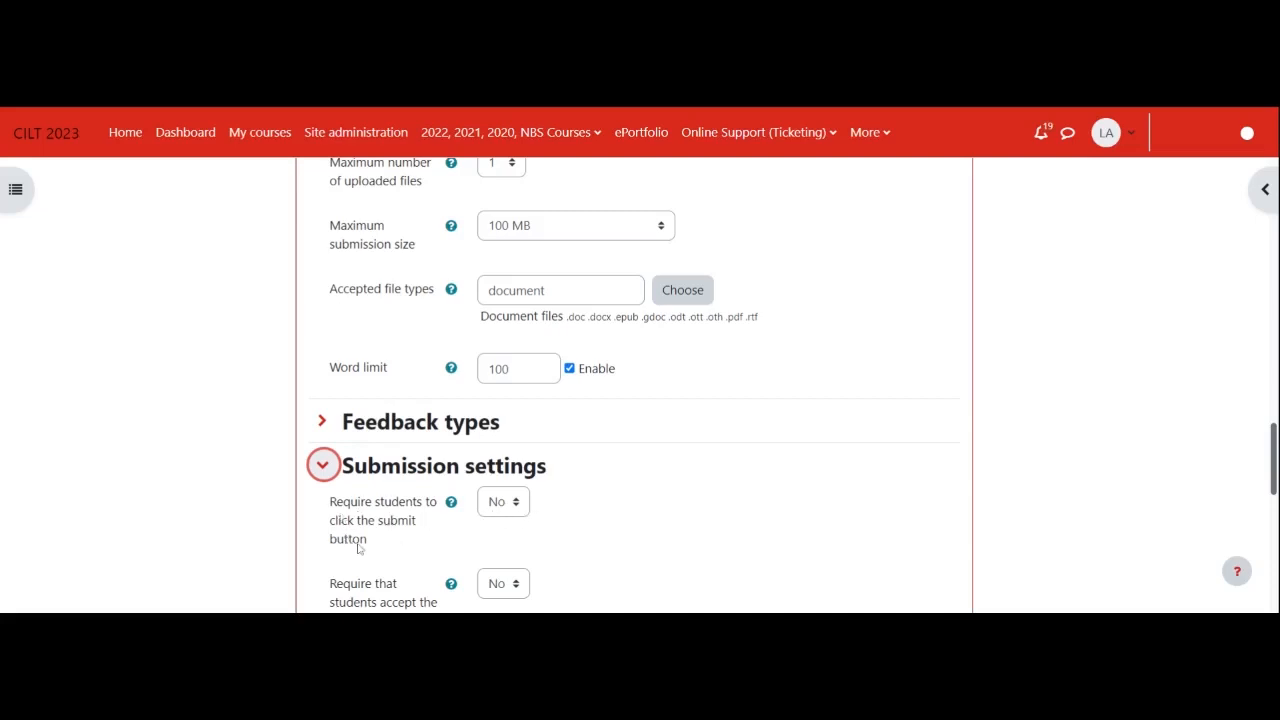
left_click(517, 510)
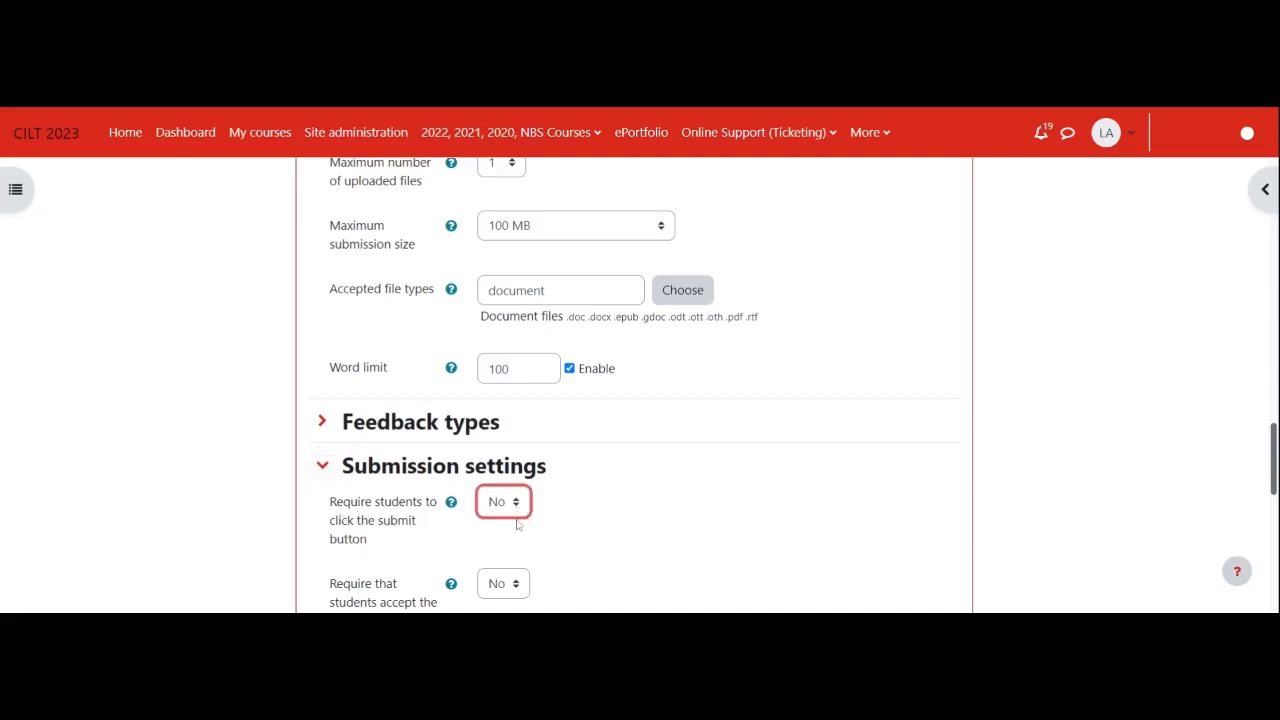
left_click(514, 550)
left_click(953, 552)
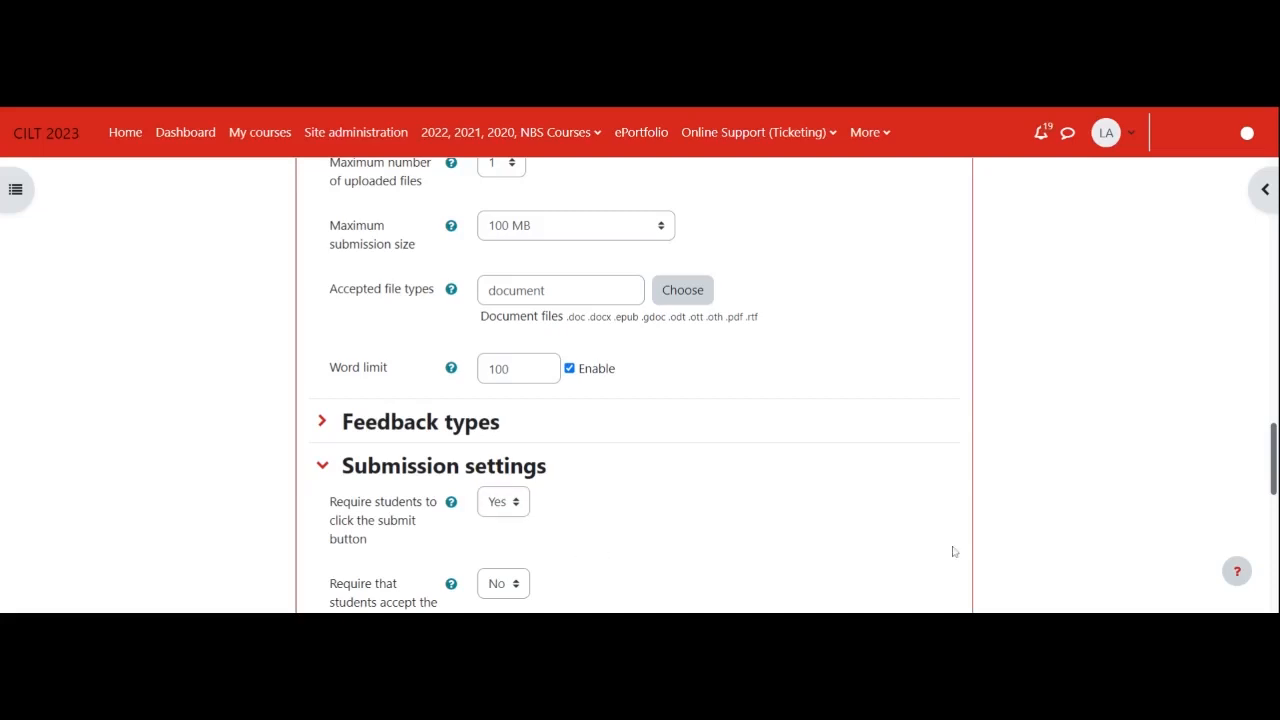
key("Tab")
- Set the requirement that students accept the submission statement to Yes
scroll(547, 564, "down", 1)
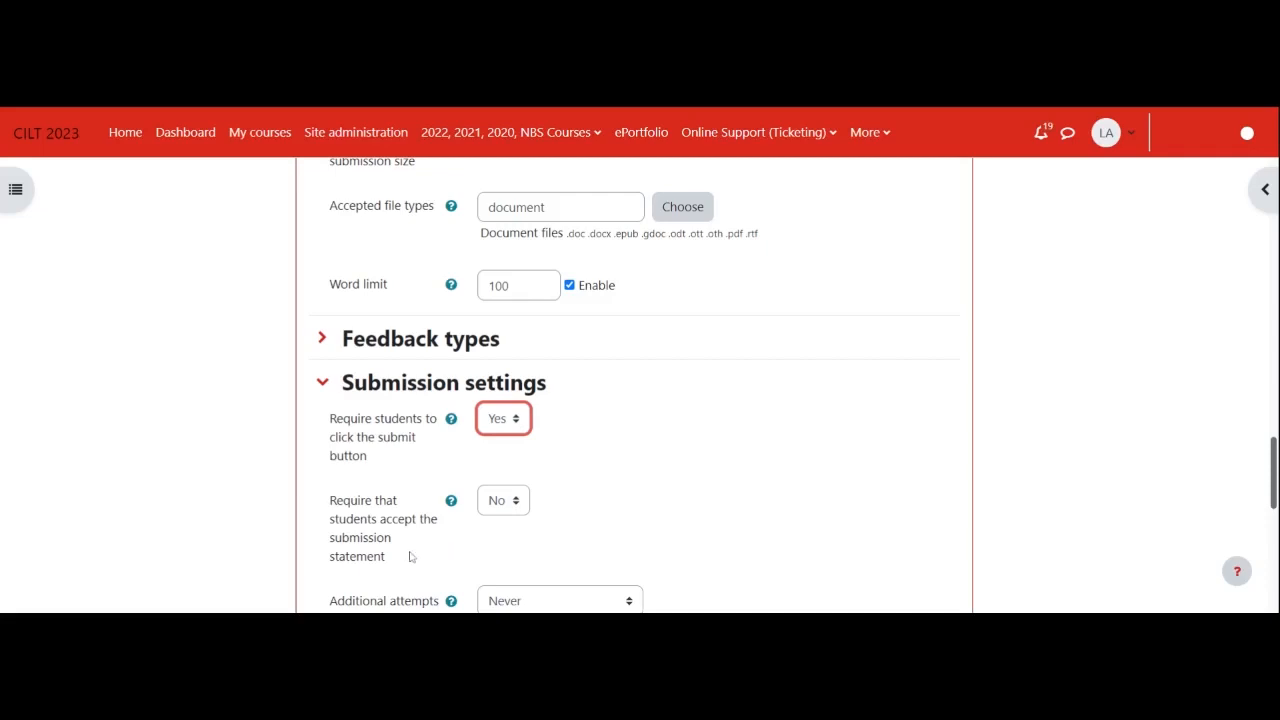
left_click(520, 505)
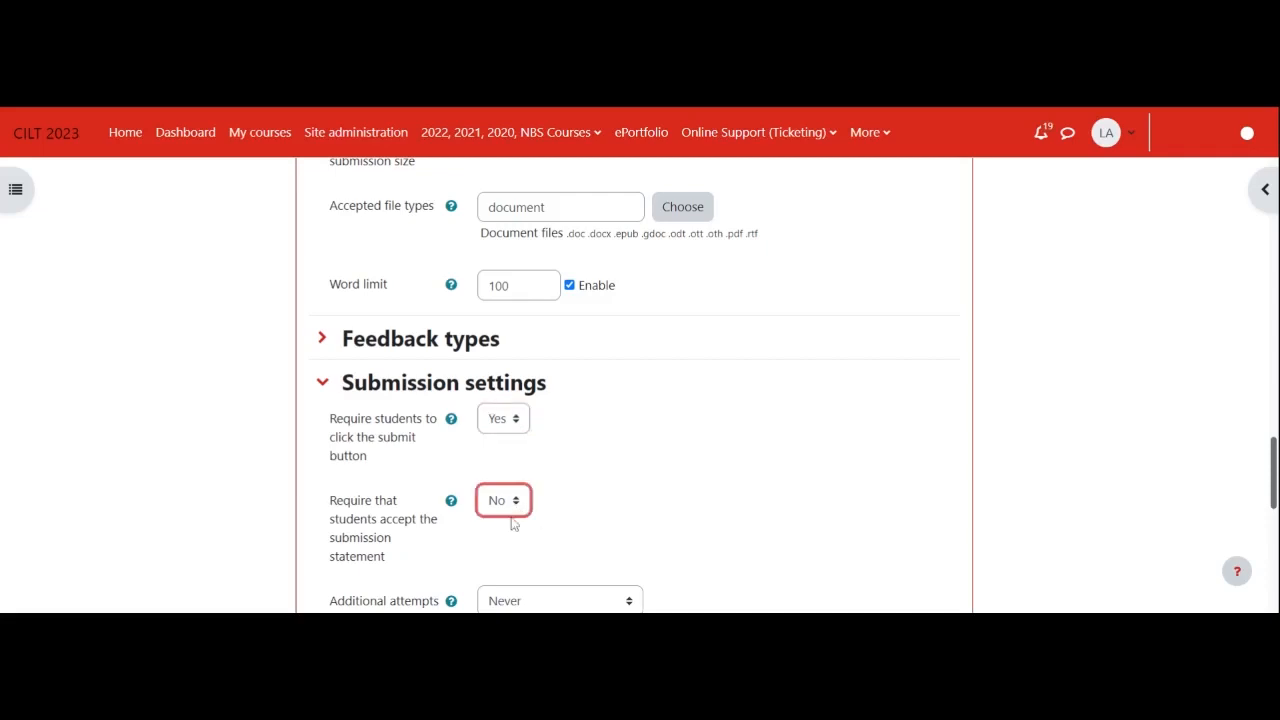
left_click(505, 540)
- Check the choices for additional attempts, keep Never selected, and look over the remaining sections of the form
scroll(530, 518, "down", 1)
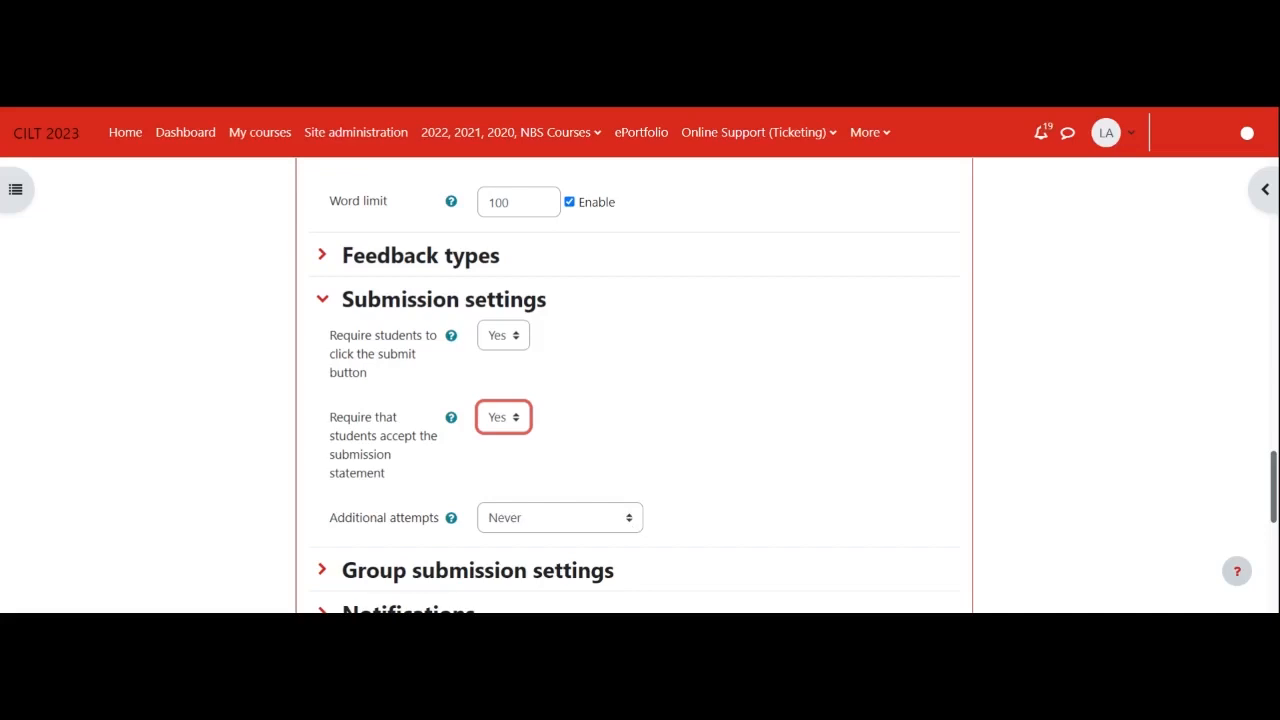
left_click(630, 519)
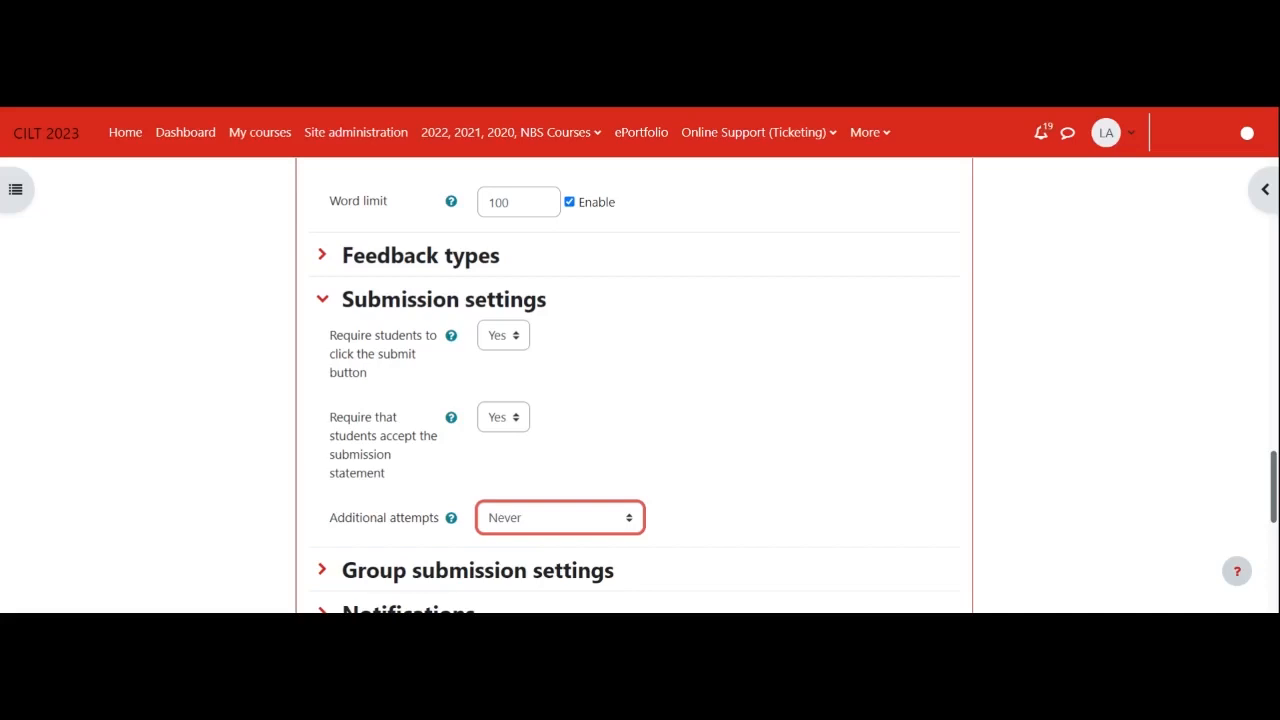
left_click(668, 512)
scroll(617, 533, "down", 2)
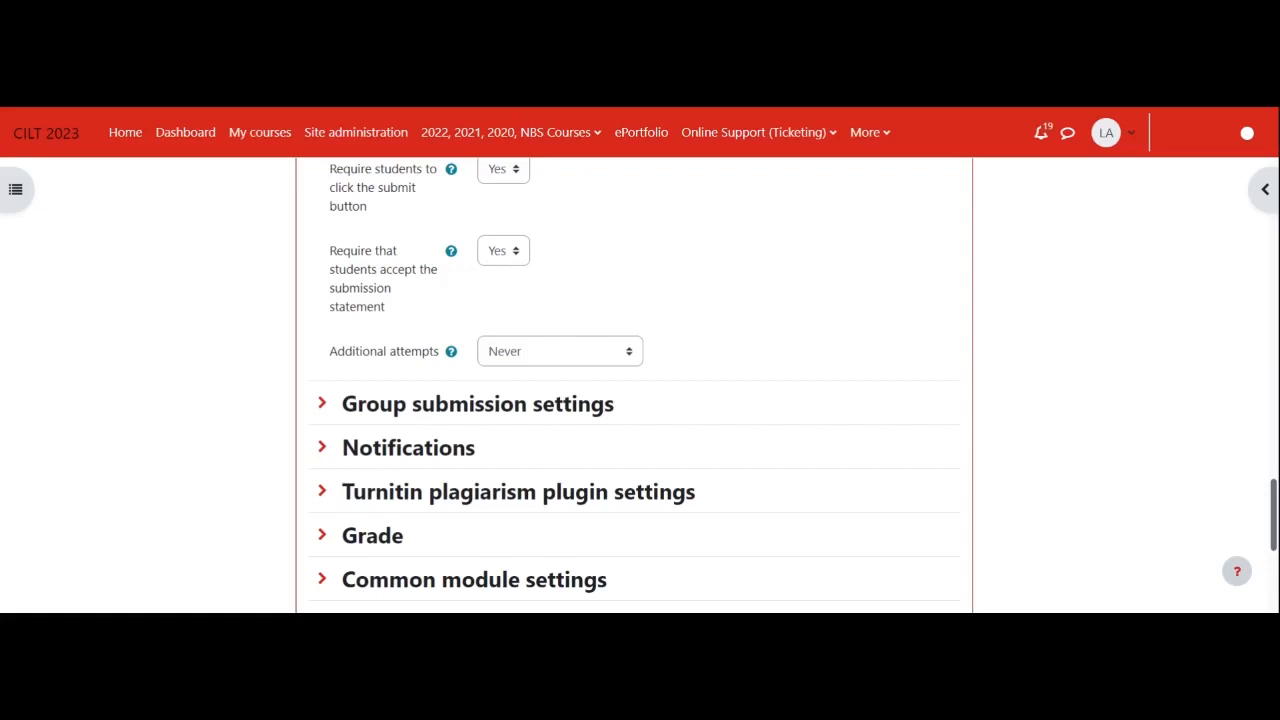
scroll(690, 380, "down", 3)
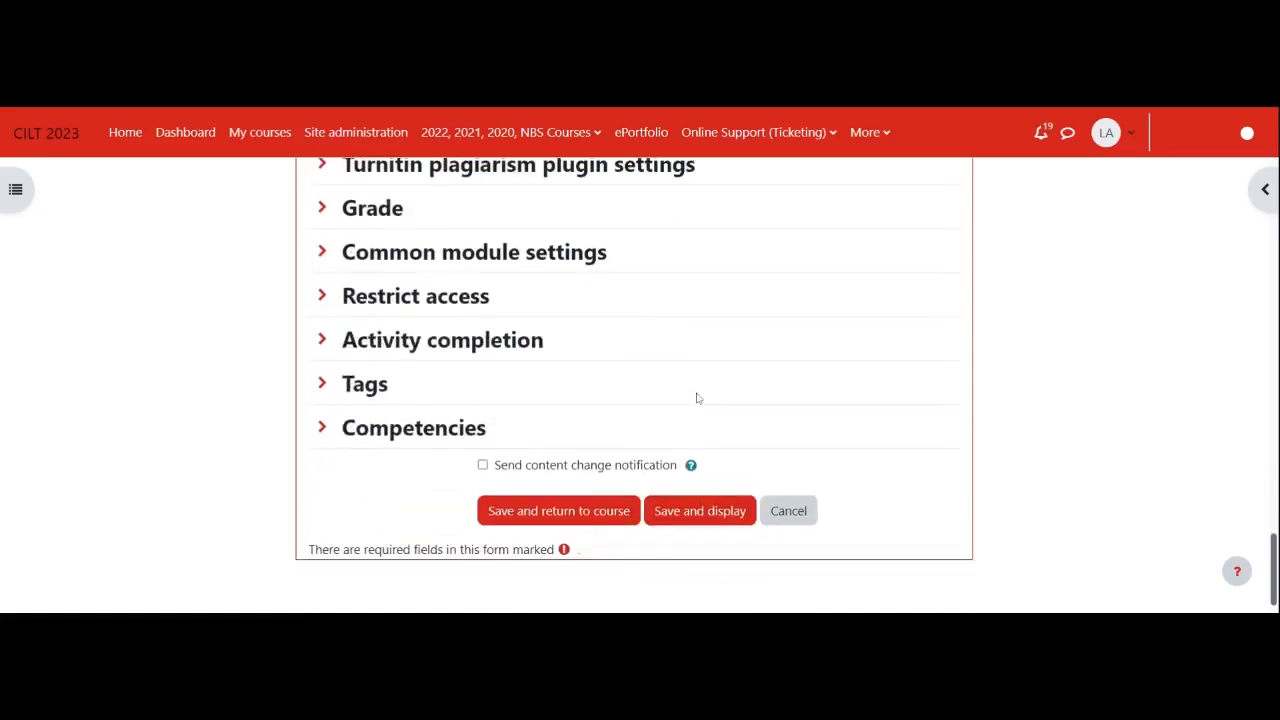